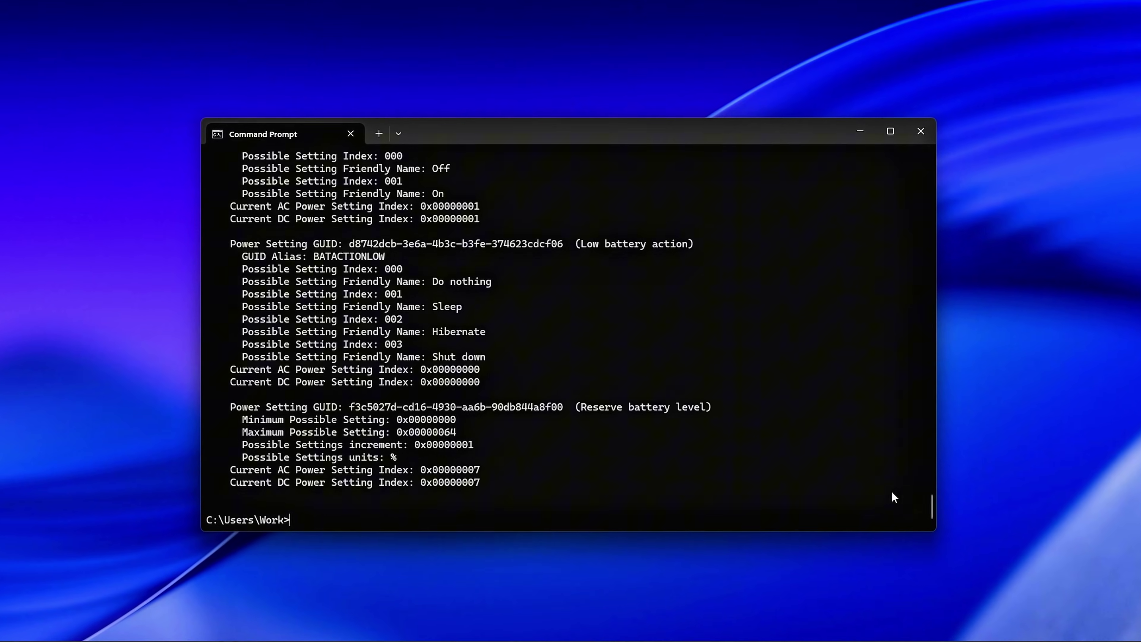
Keep GlobalTimerResolutionRequests in the kernel key at 1, then bring up UsePlatformTick's value editor.
left_click_drag(934, 499, 986, 96)
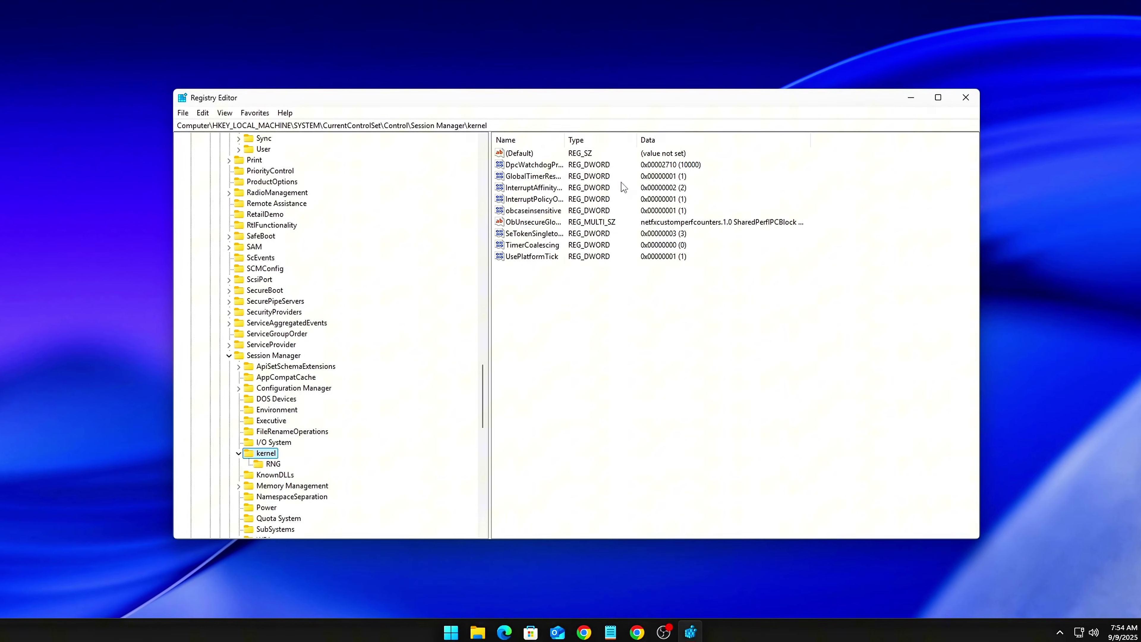
right_click(658, 318)
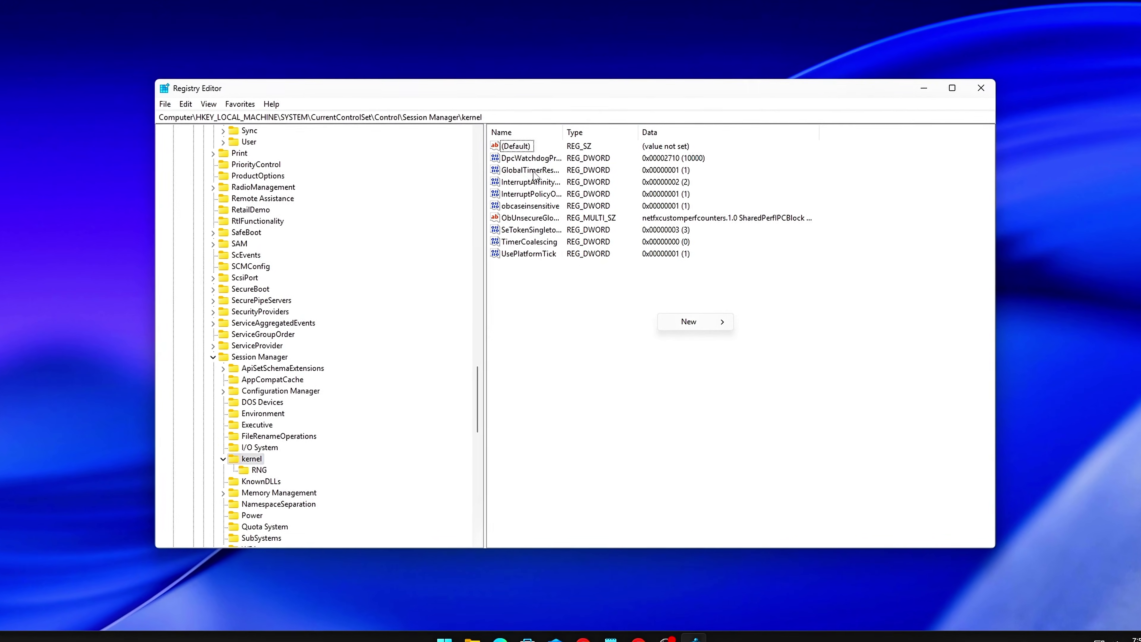
double_click(533, 172)
left_click_drag(346, 140, 644, 274)
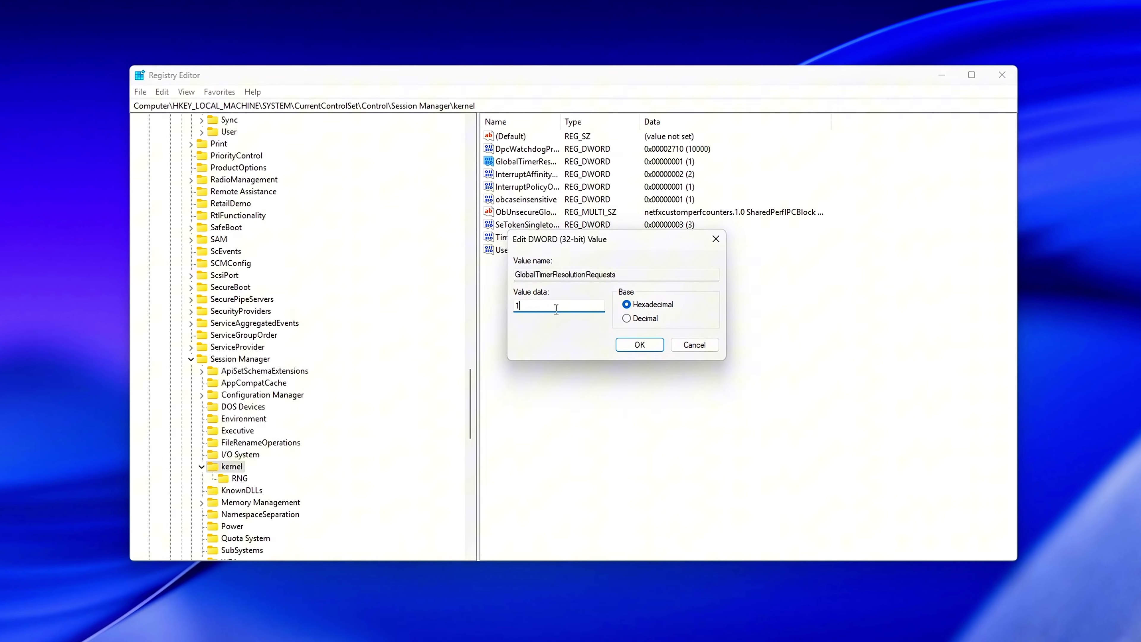
left_click_drag(547, 309, 449, 311)
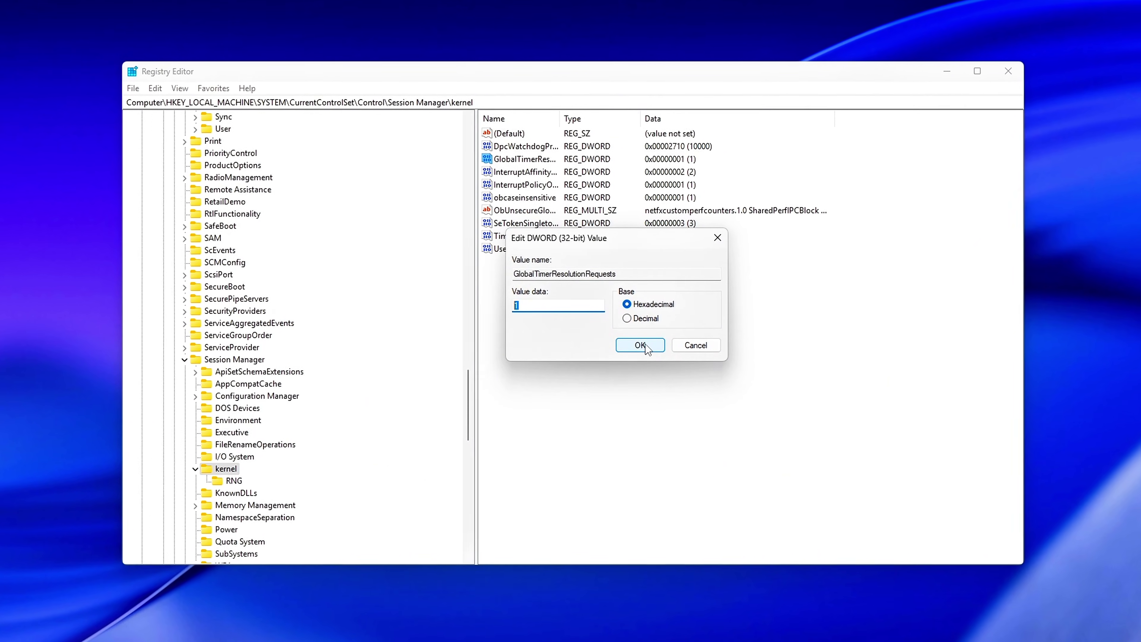
left_click(646, 346)
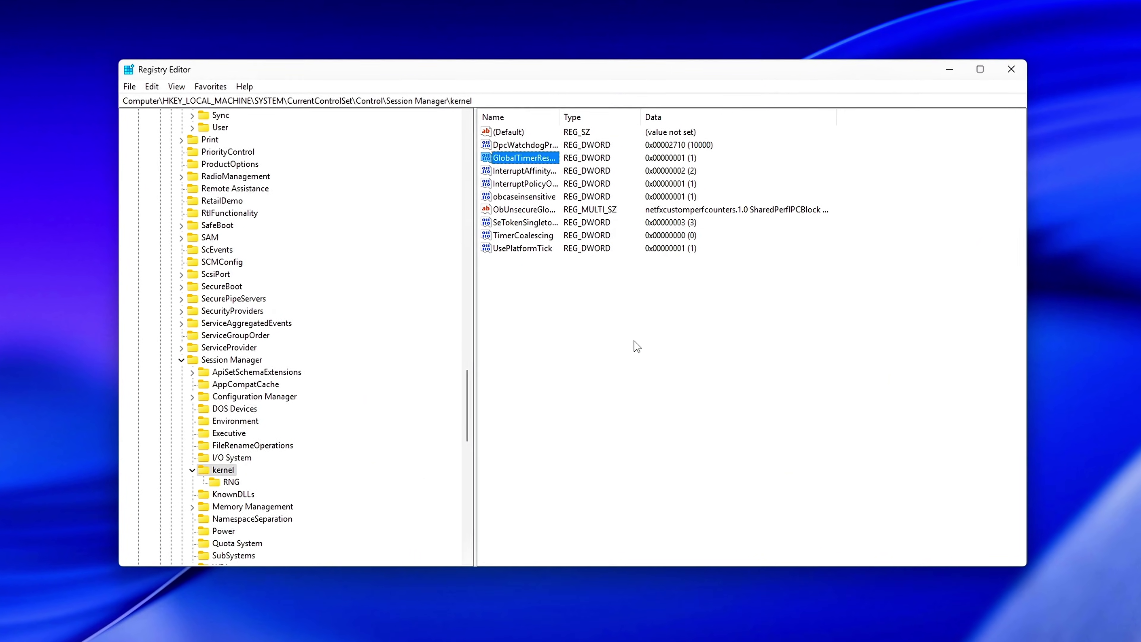
left_click(684, 342)
double_click(519, 245)
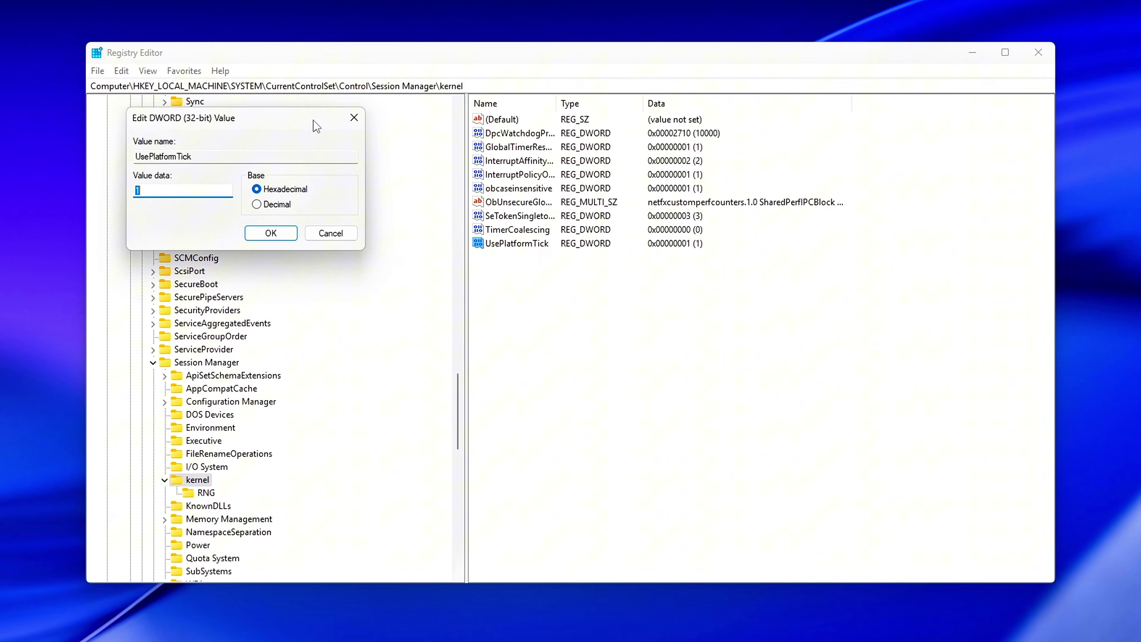
left_click_drag(438, 179, 726, 244)
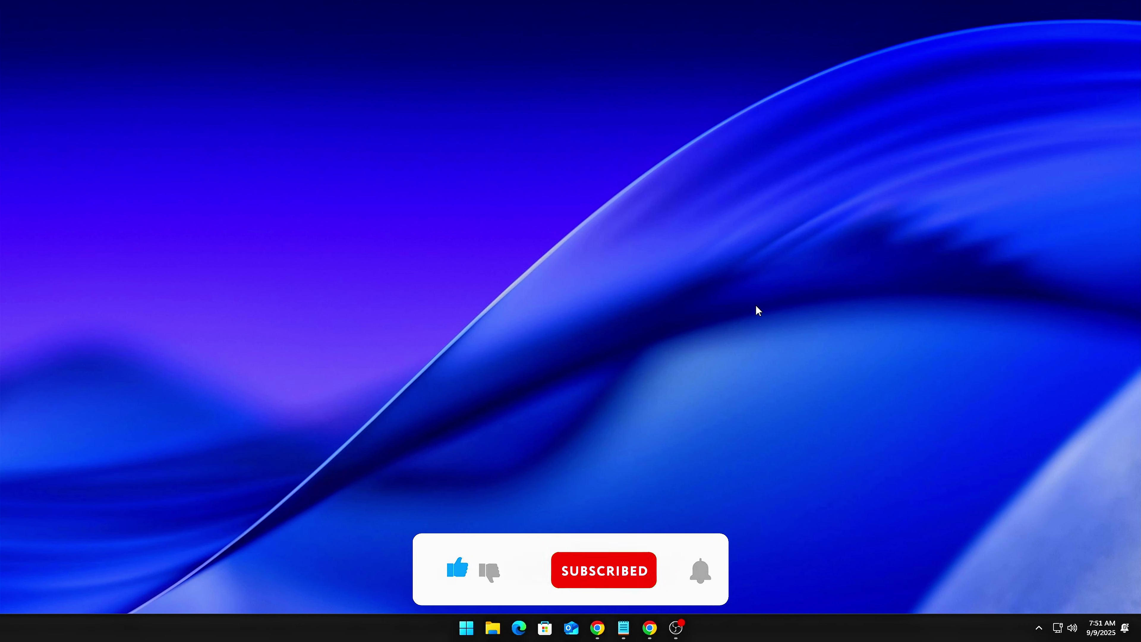
Launch Command Prompt from Windows search and move its window to the desktop centre.
key("super+s")
type("cmd")
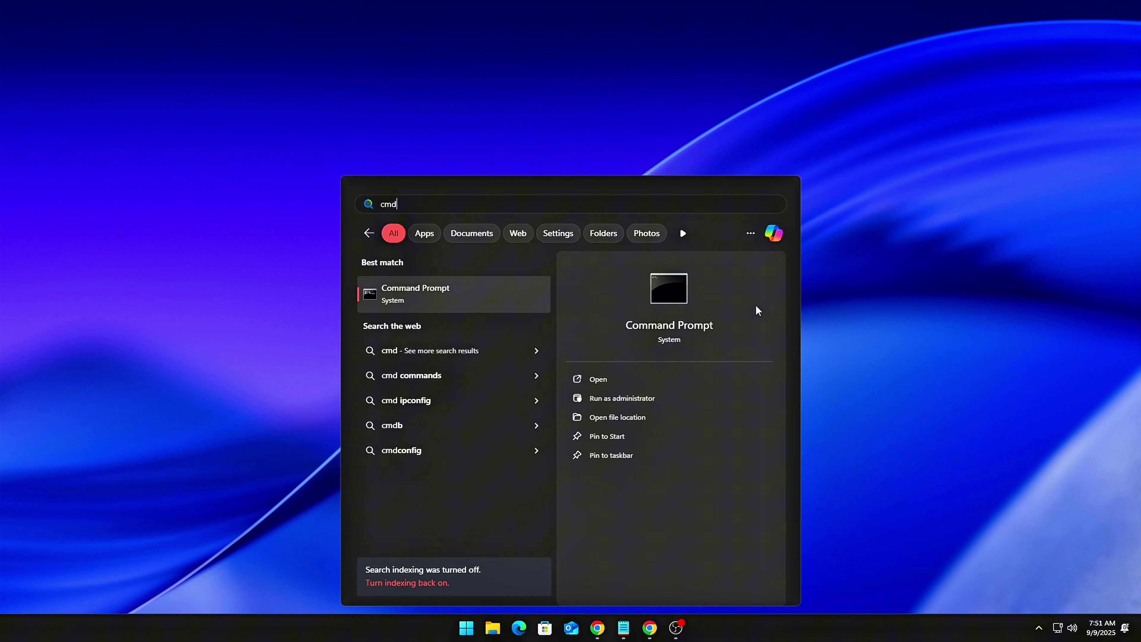
key("Return")
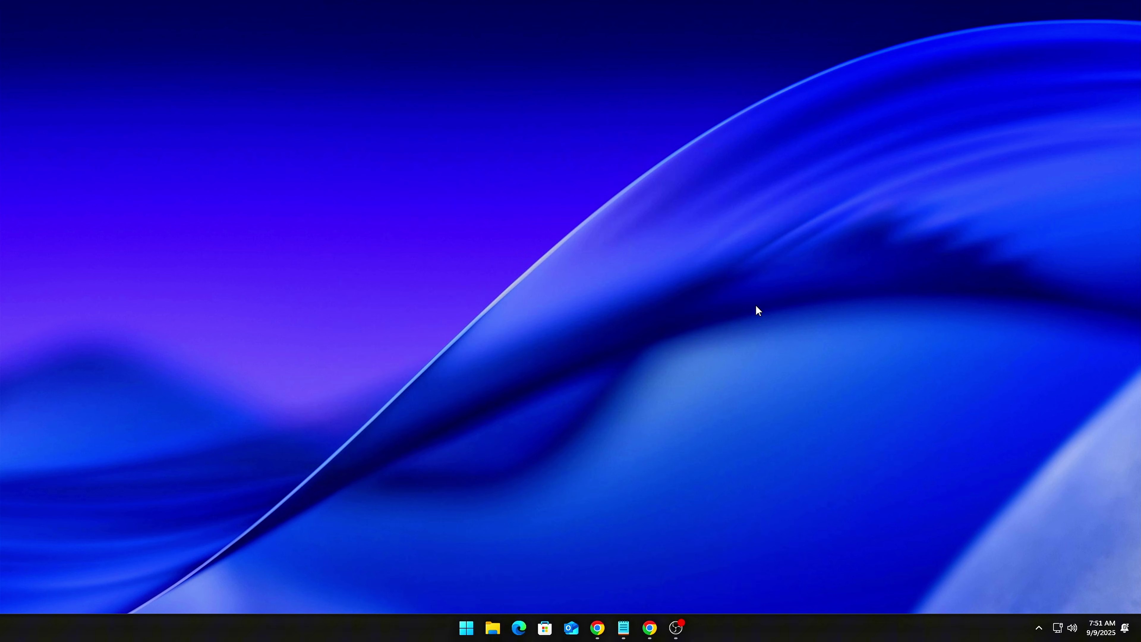
key("alt+Tab")
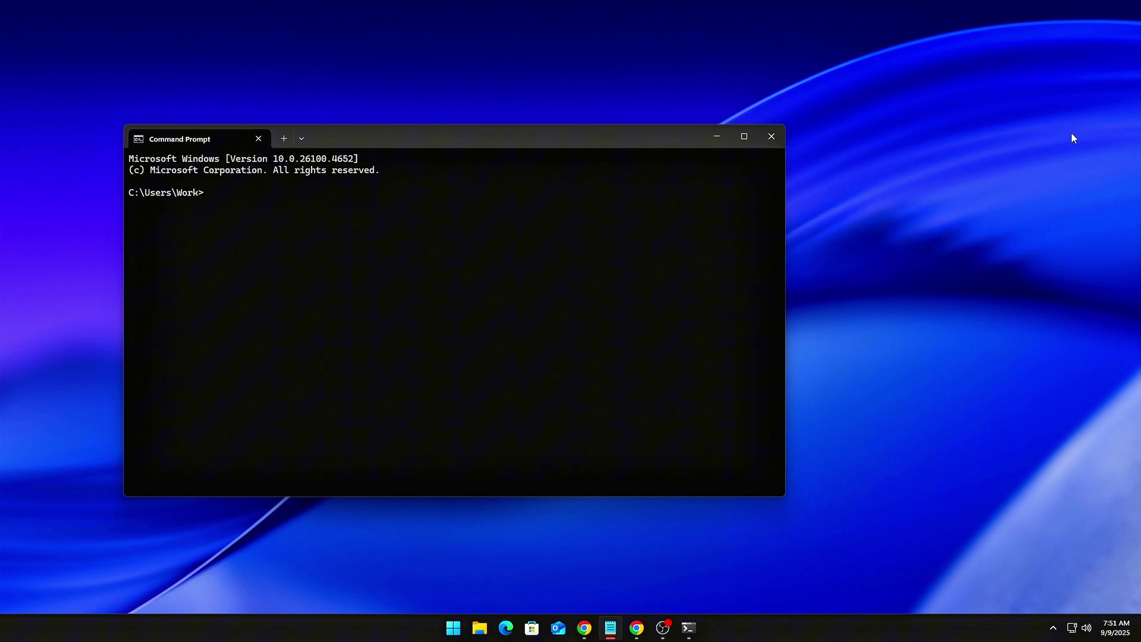
left_click_drag(598, 141, 707, 156)
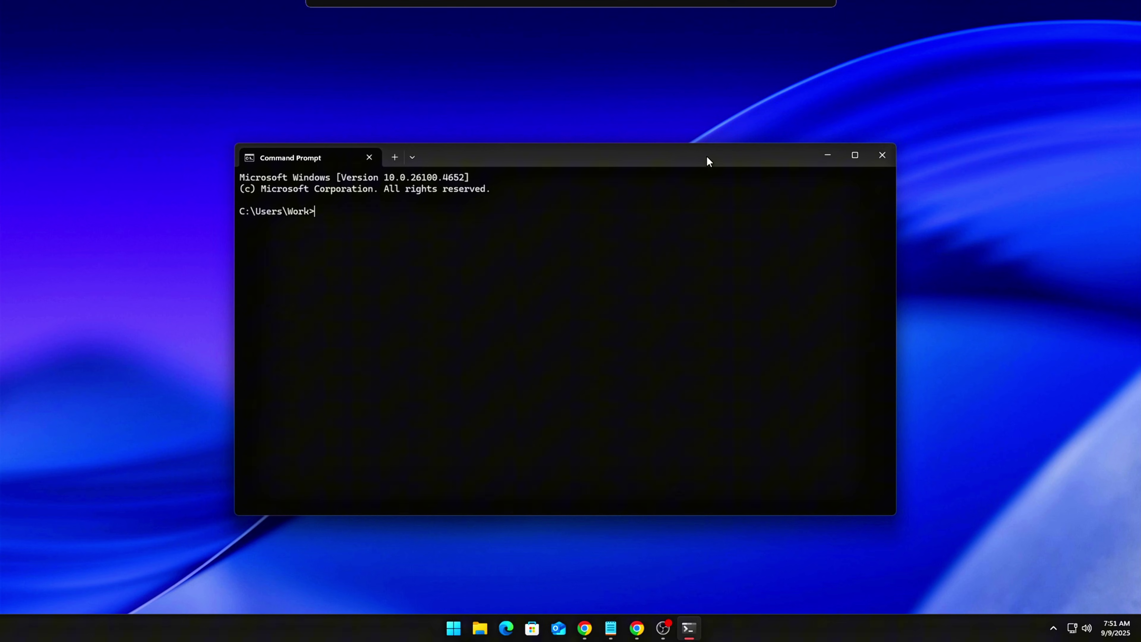
Run powercfg /query and scroll through the listed power plan settings.
type("powercfg /query")
key("Return")
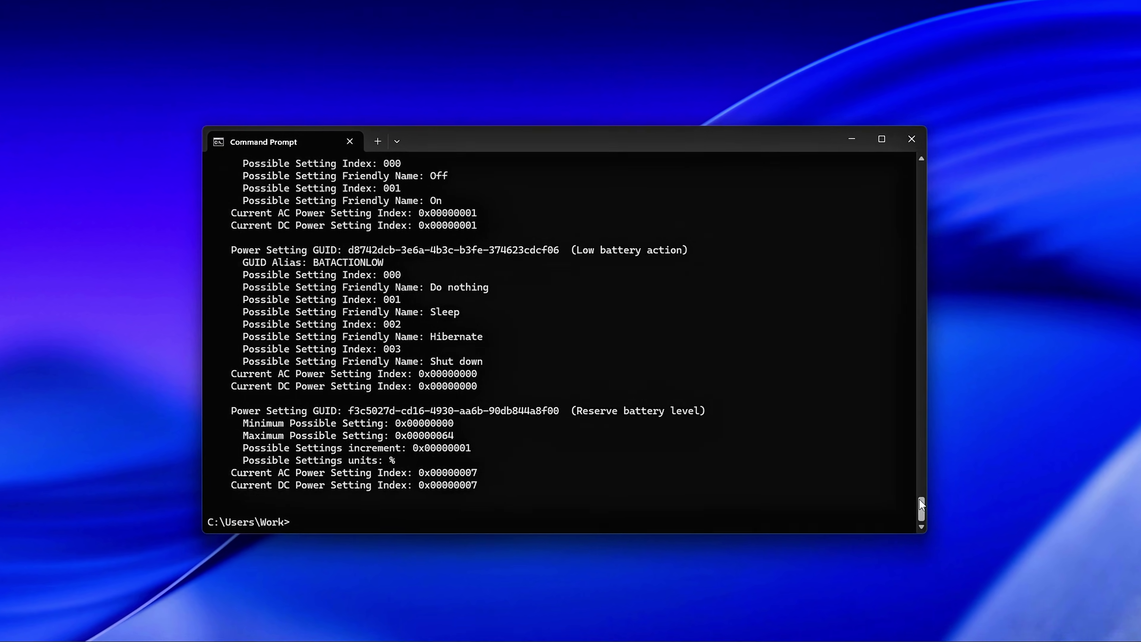
scroll(923, 500, "up", 3)
left_click_drag(930, 499, 932, 133)
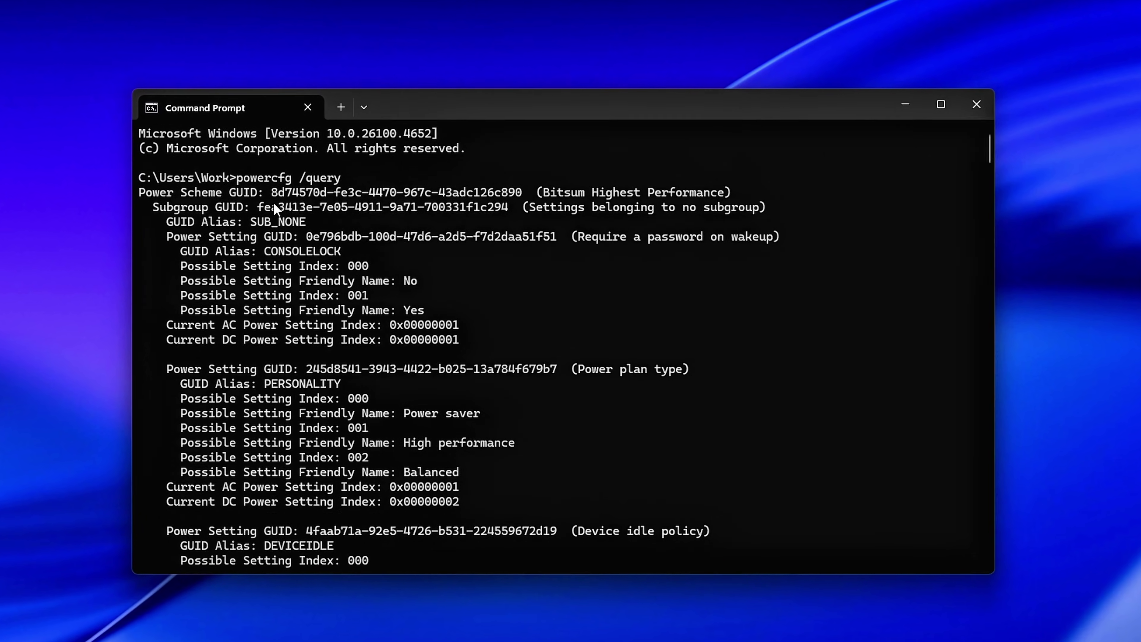
left_click_drag(141, 193, 400, 566)
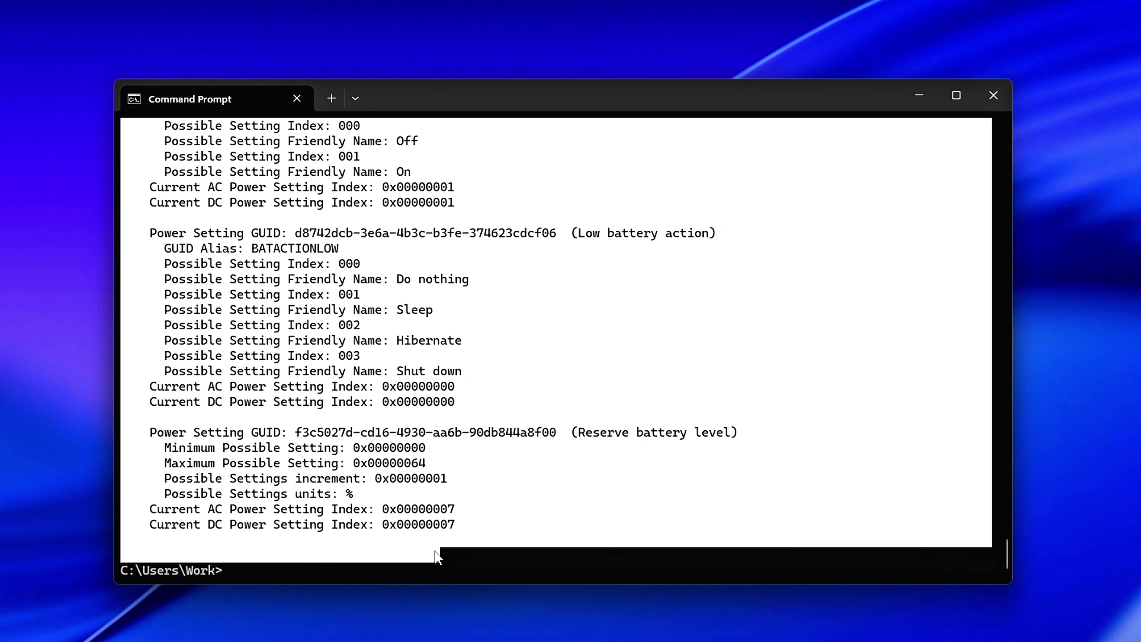
key("ctrl+c")
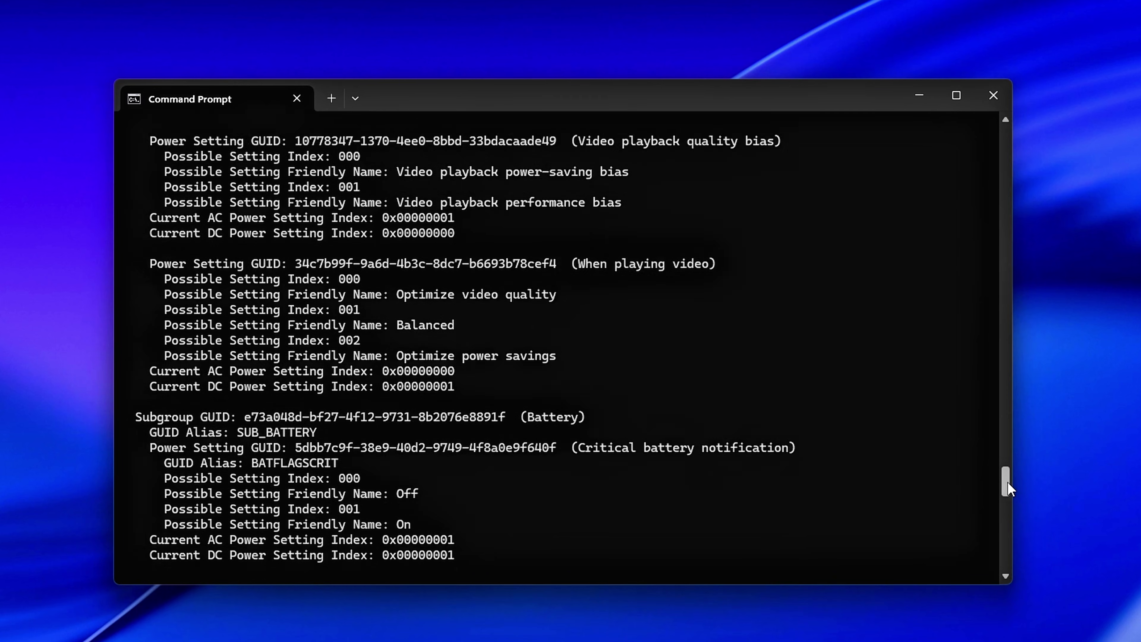
left_click_drag(1007, 482, 907, 230)
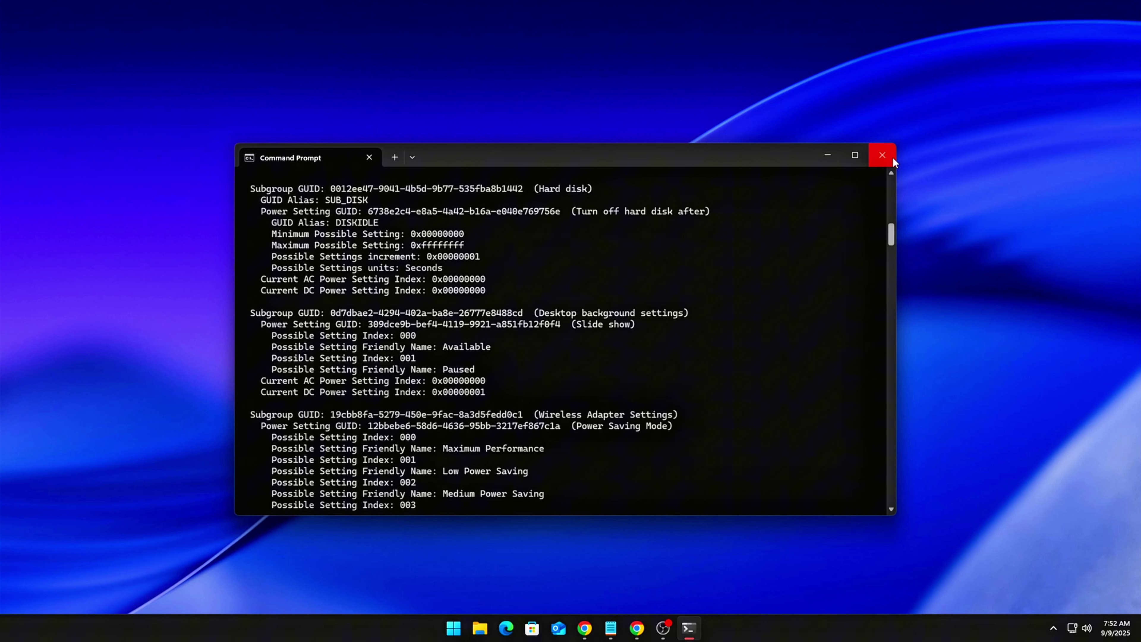
Close Command Prompt, launch LatencyMon from search, and start its latency analysis.
left_click(892, 157)
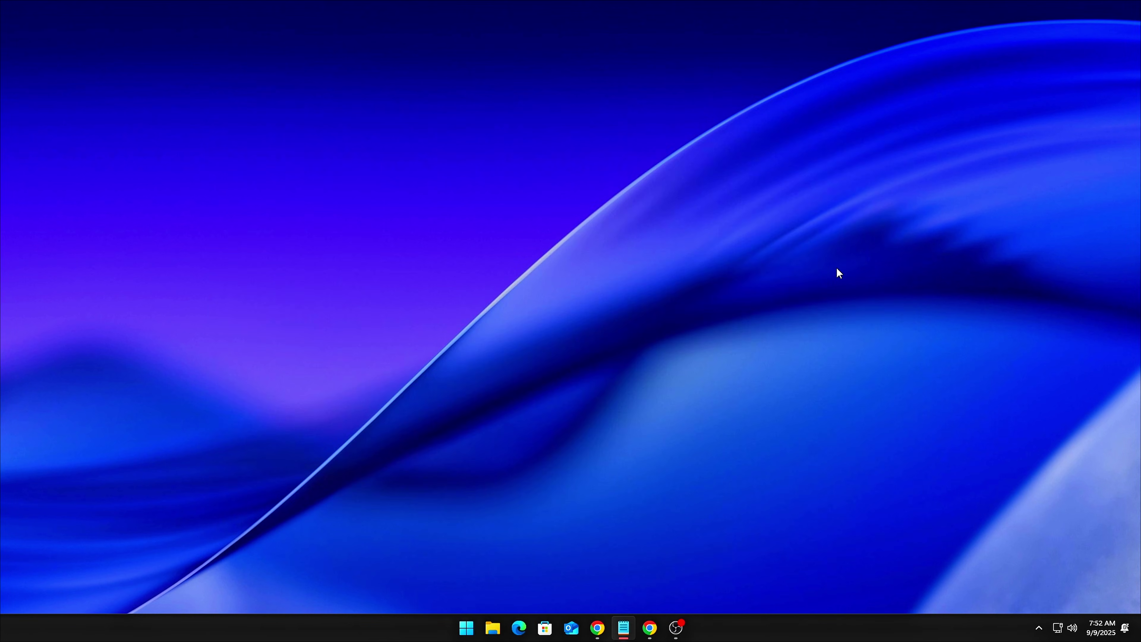
key("super")
type("latencyMon")
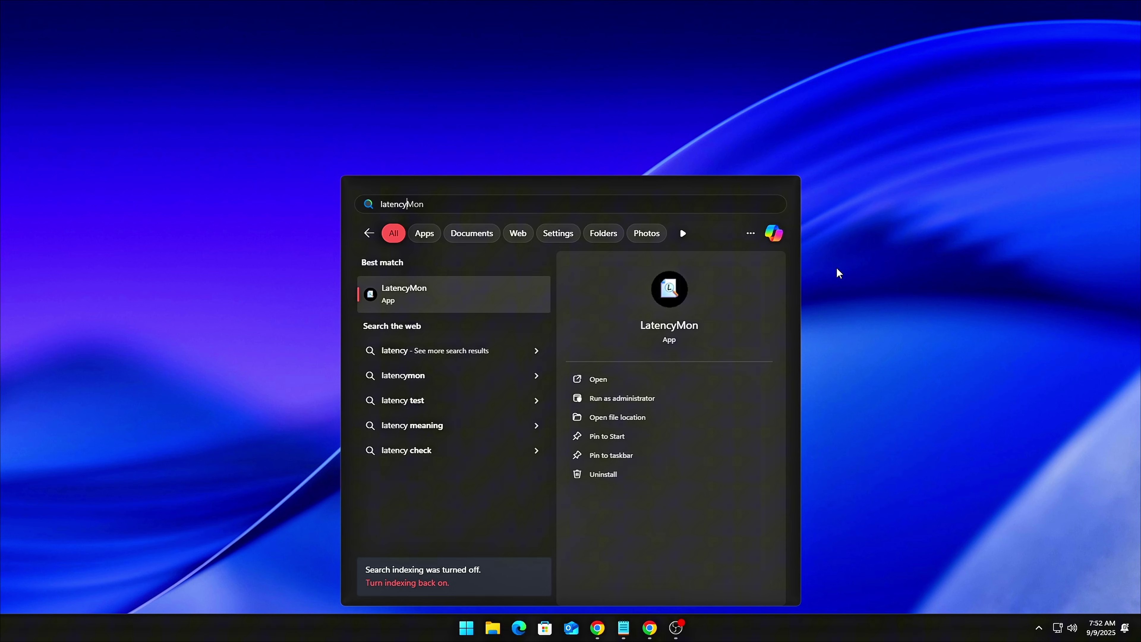
key("Return")
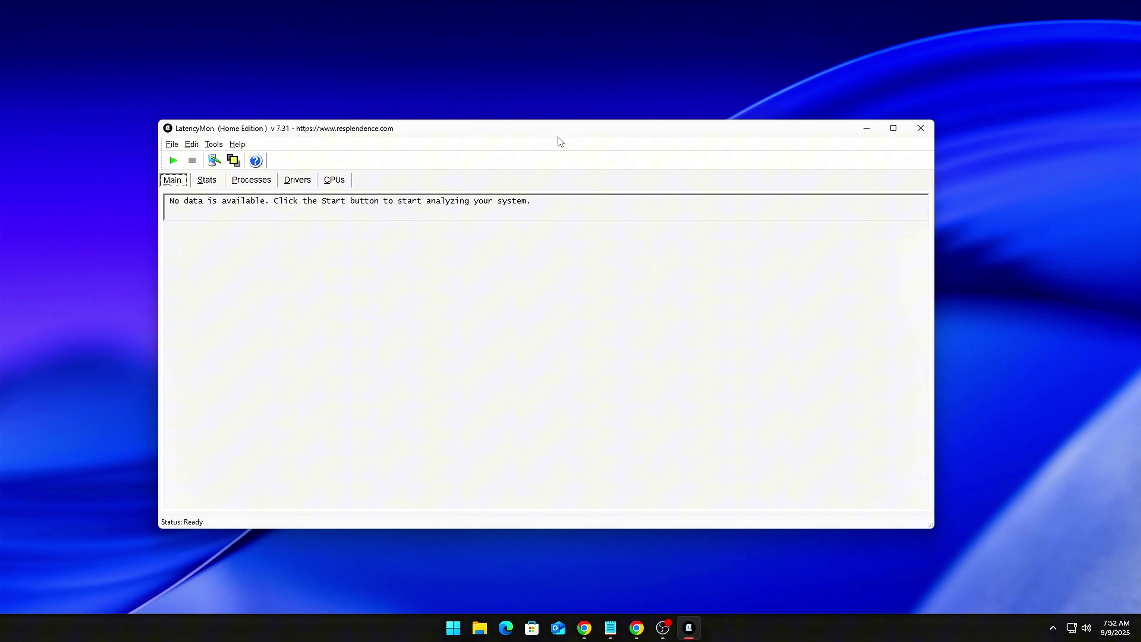
left_click(171, 160)
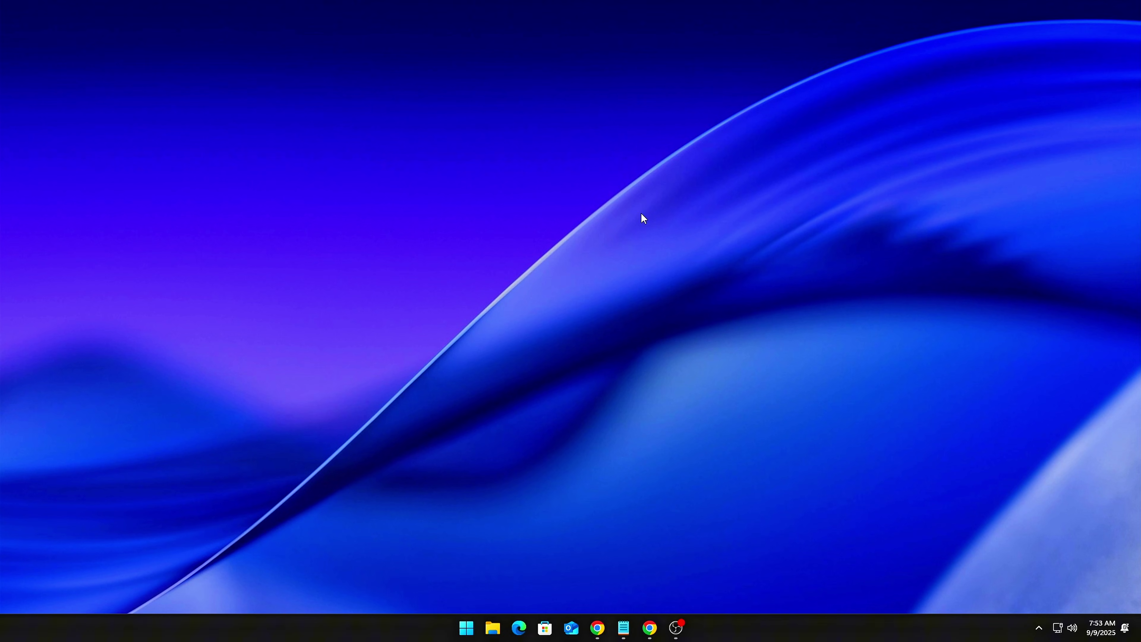
Launch regedit from the Run box and go to the pasted Session Manager\kernel path.
key("super+r")
left_click_drag(106, 505, 523, 246)
left_click(529, 326)
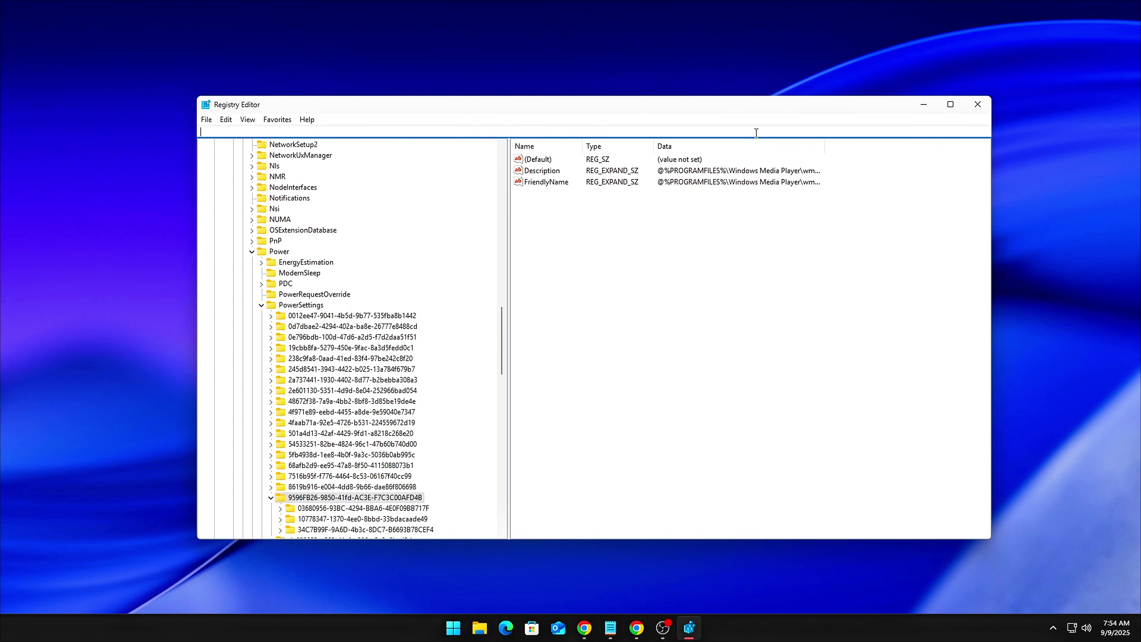
key("ctrl+v")
key("Return")
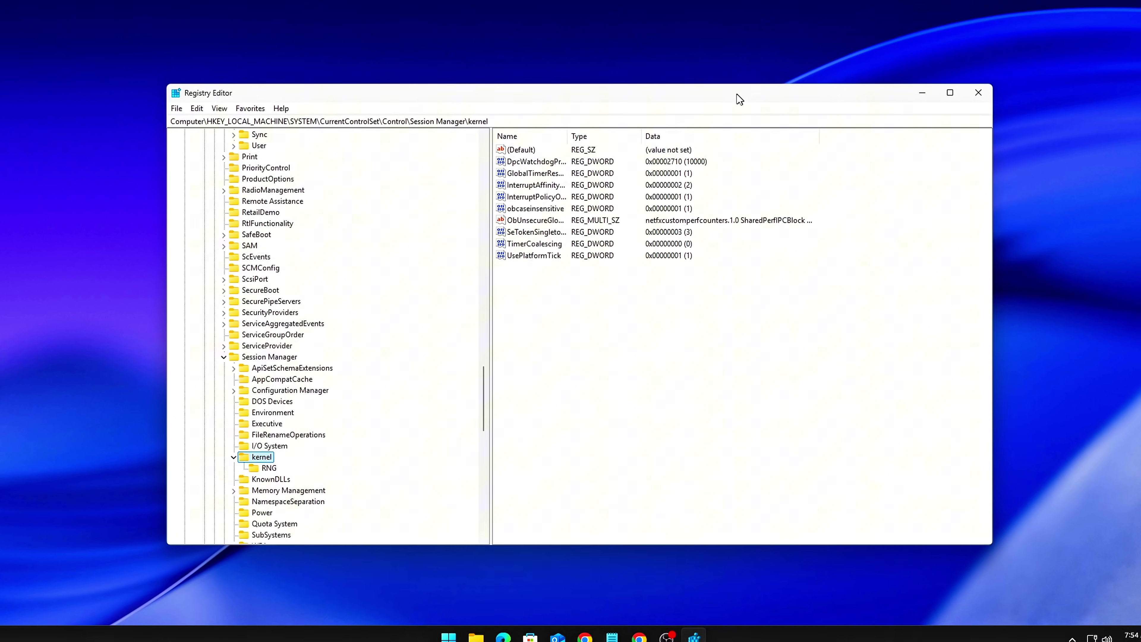
Save GlobalTimerResolutionRequests with its value data left at 1.
right_click(672, 319)
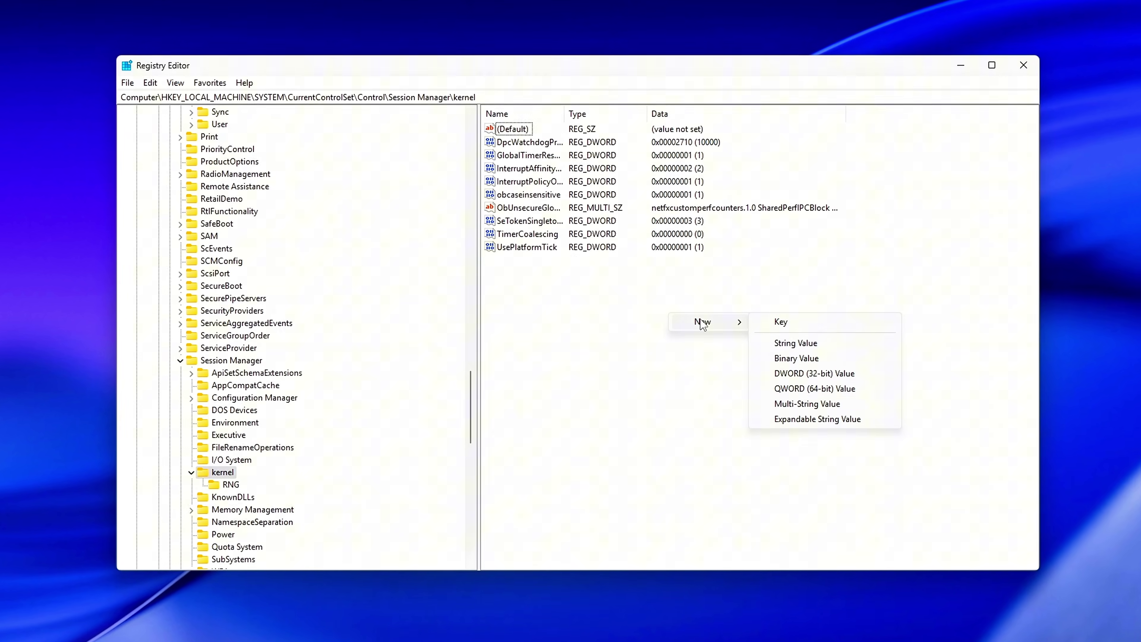
double_click(530, 147)
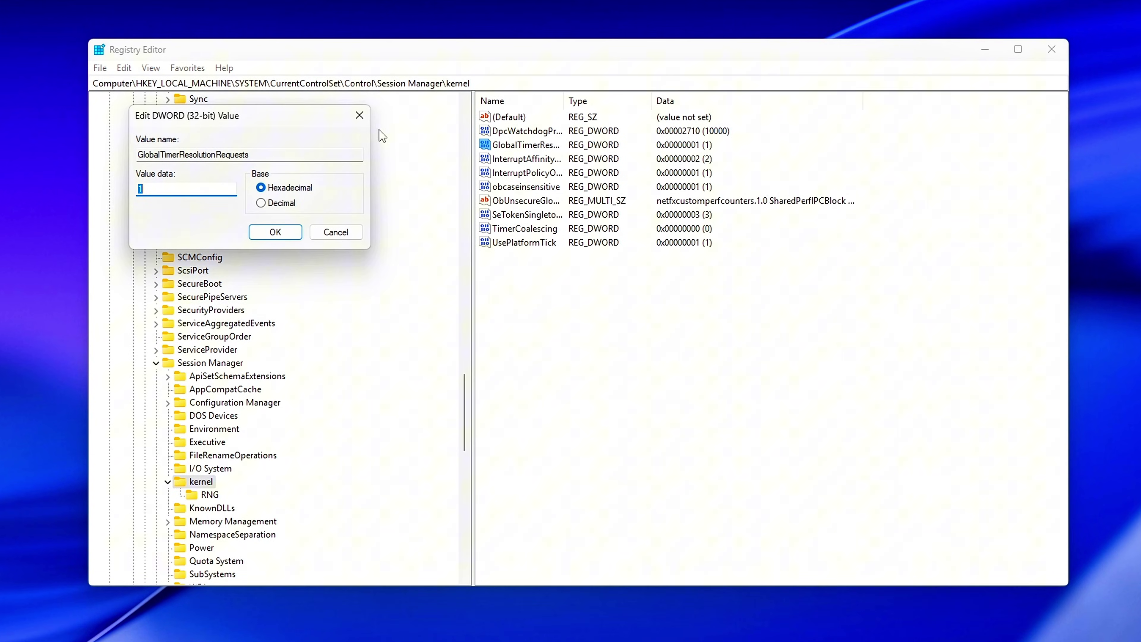
left_click_drag(312, 129, 688, 238)
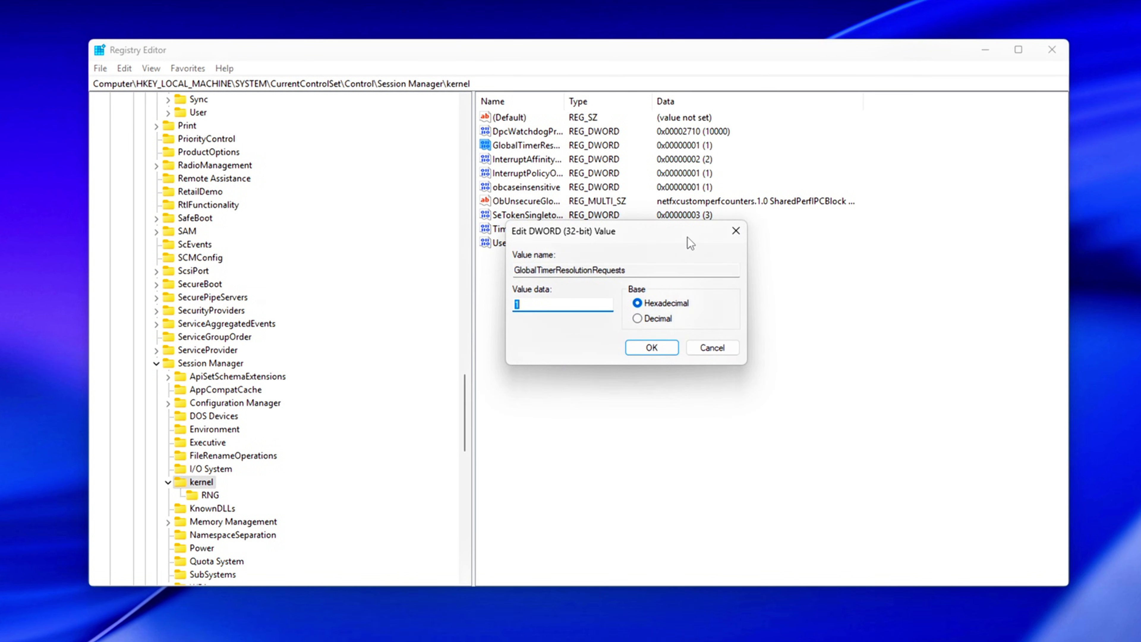
left_click(543, 305)
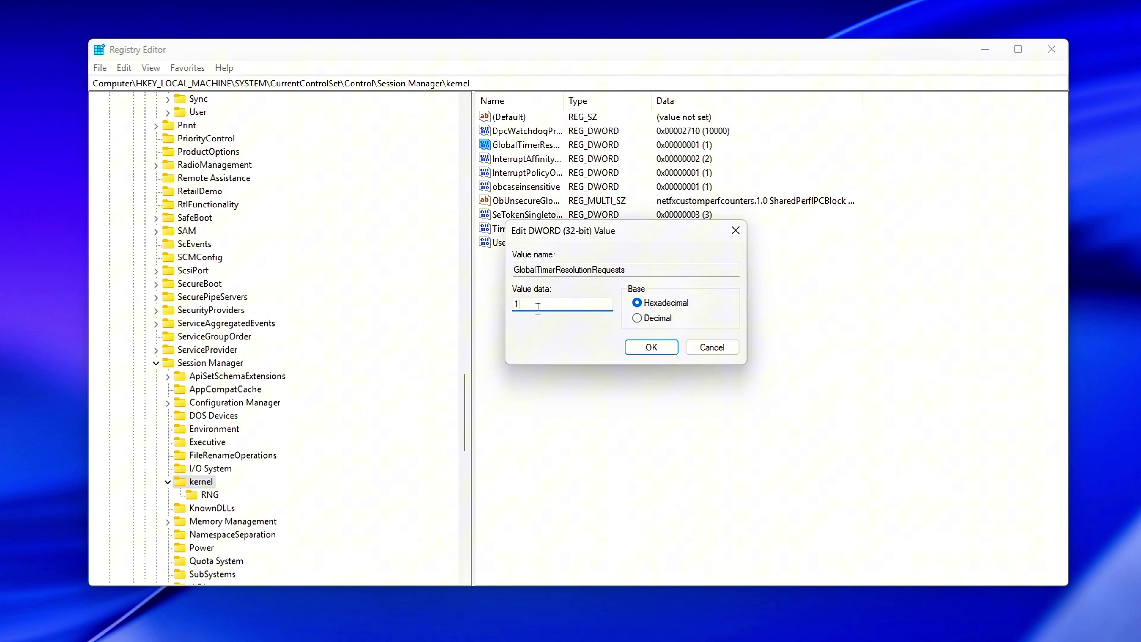
left_click(663, 348)
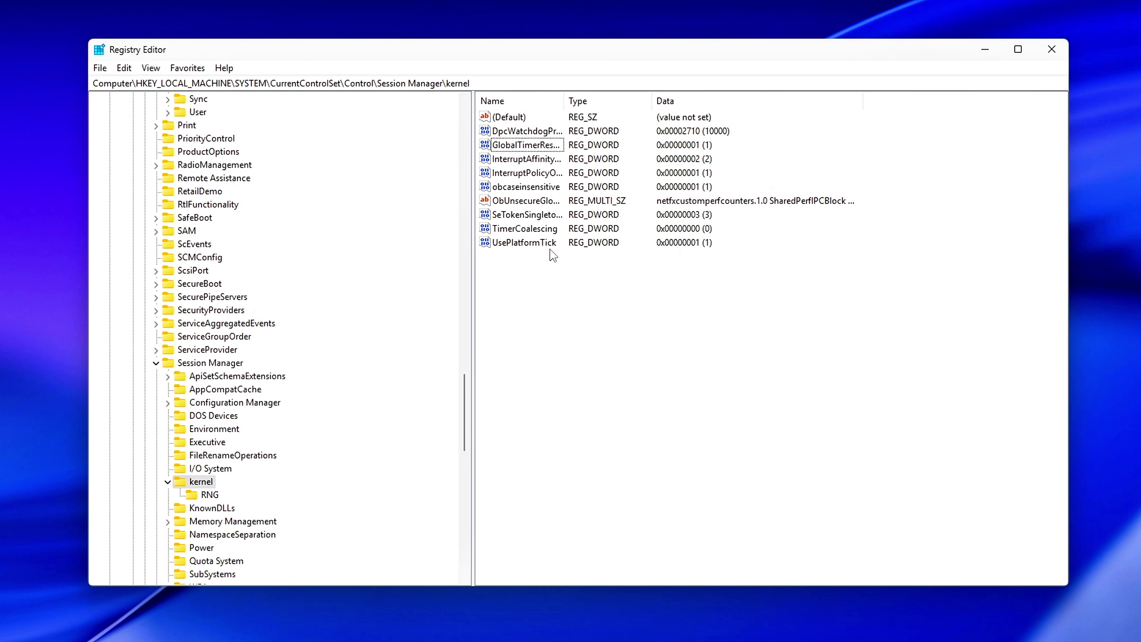
Confirm UsePlatformTick's value data as 1 in hexadecimal.
double_click(533, 243)
left_click_drag(319, 123, 697, 257)
left_click(596, 307)
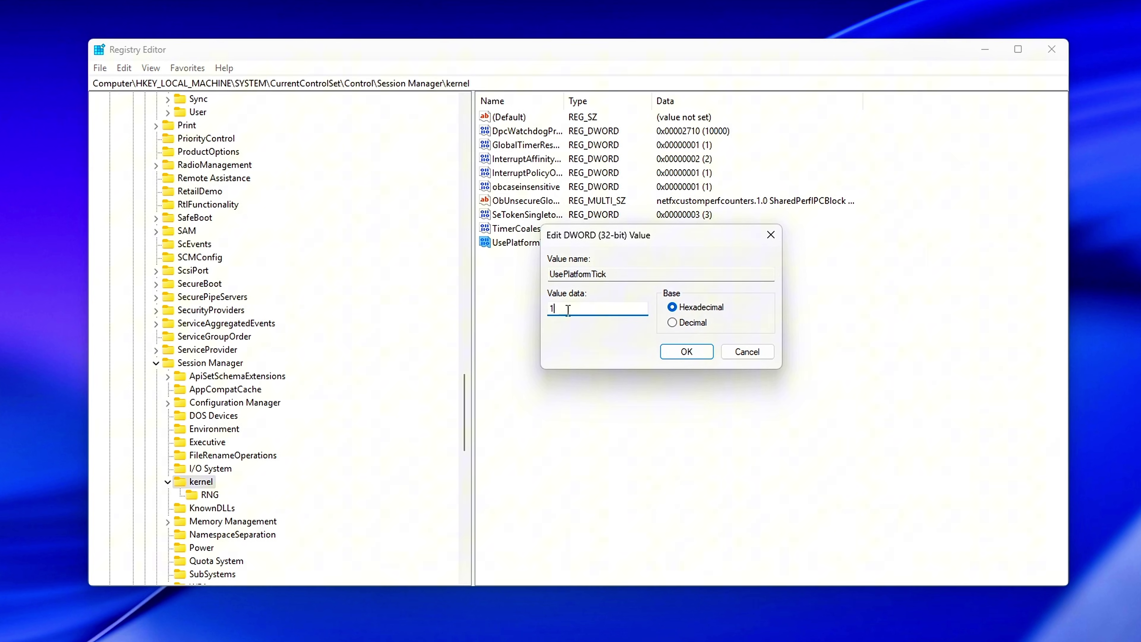
left_click(674, 355)
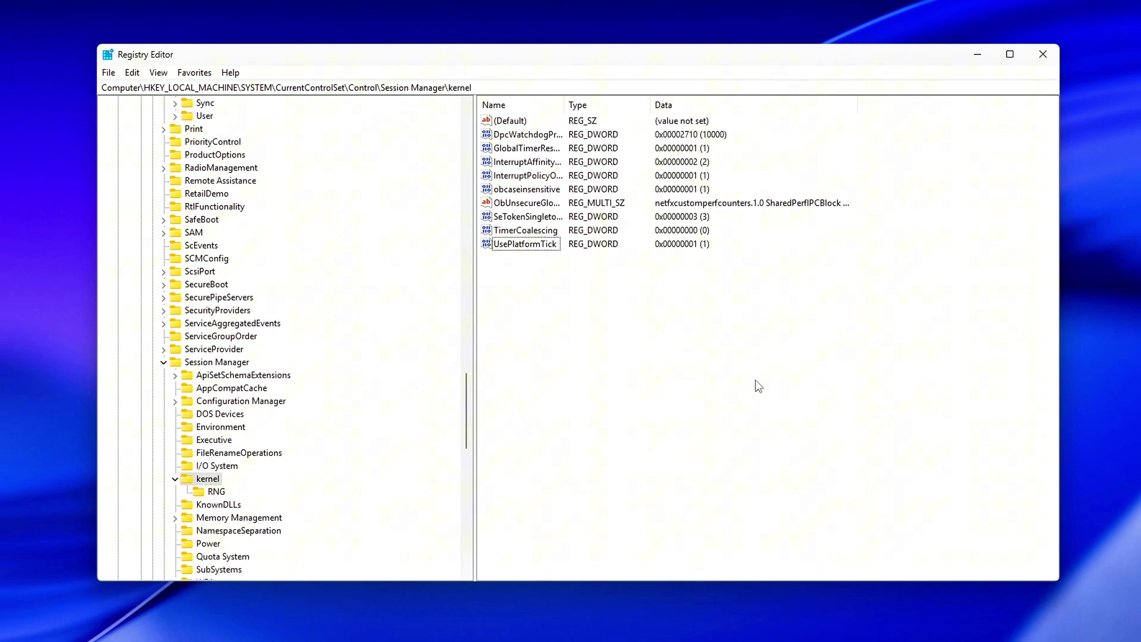
Launch Command Prompt as administrator from the search results.
key("super")
type("cm")
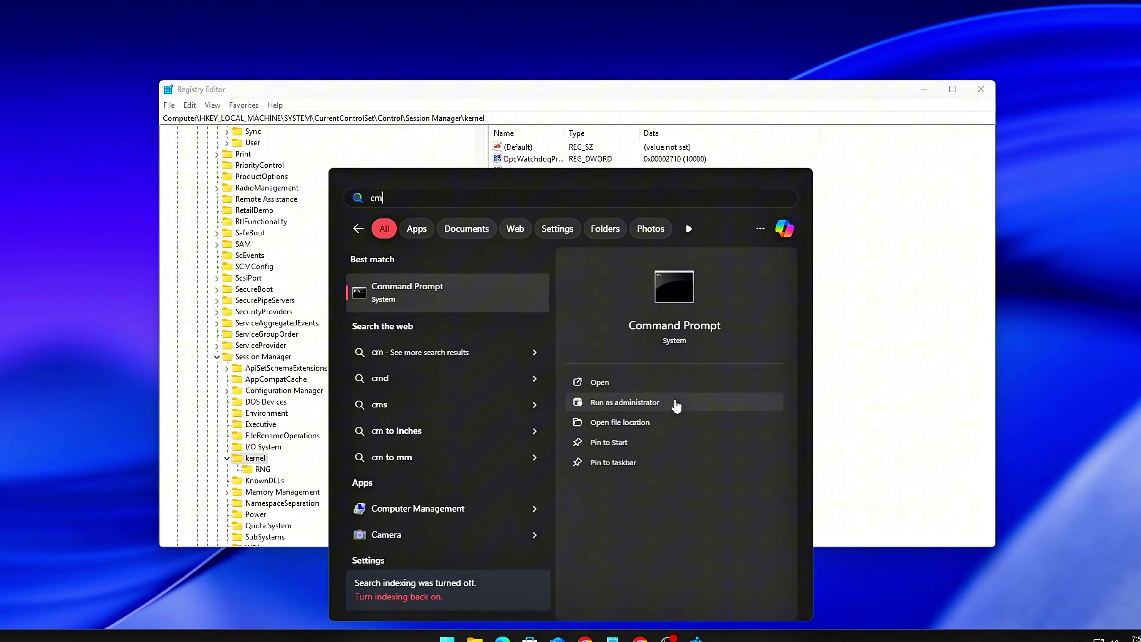
left_click(598, 404)
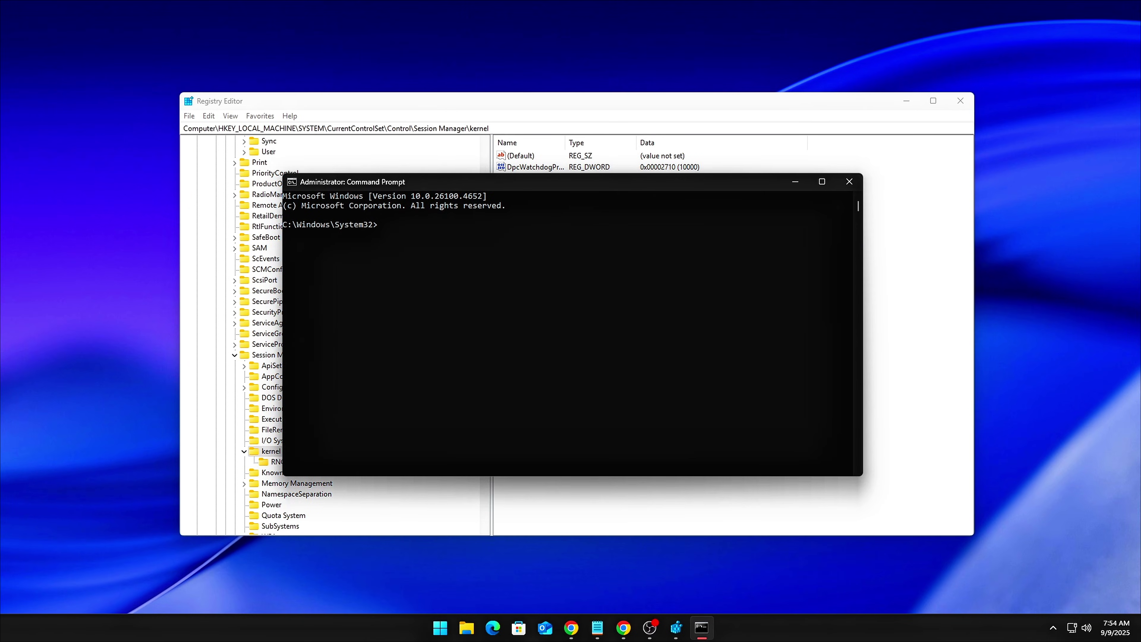
Run the pasted 'bcdedit /set useplatformtick yes' command, then close the console.
left_click(597, 628)
left_click(679, 216)
type("bcdedit /set useplatformtick yes")
key("Return")
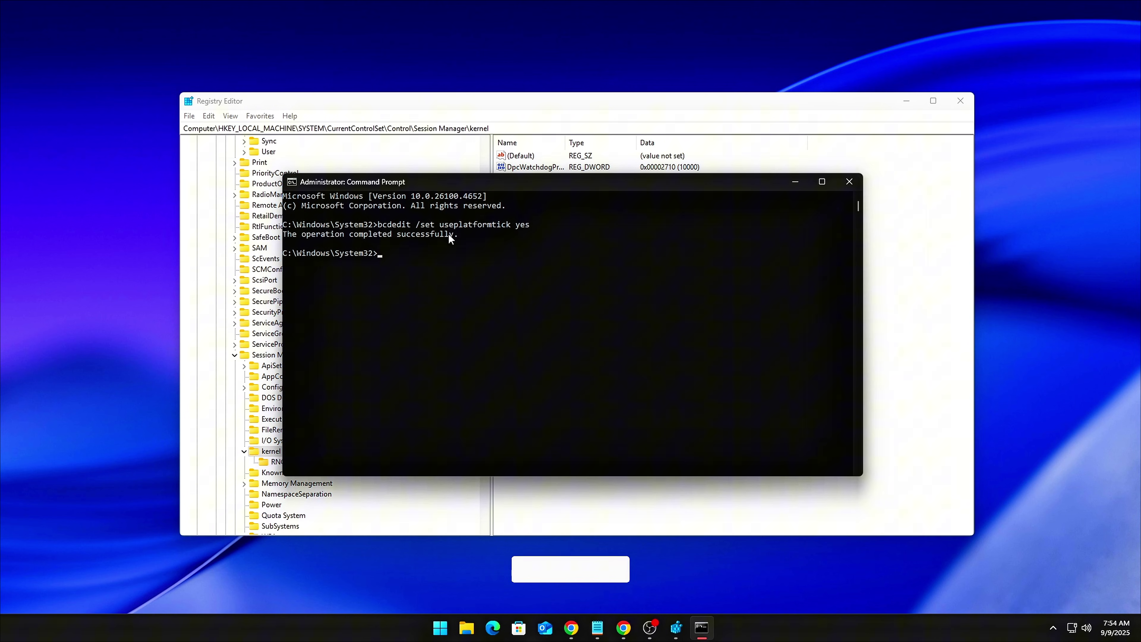
left_click_drag(472, 234, 307, 234)
left_click(849, 181)
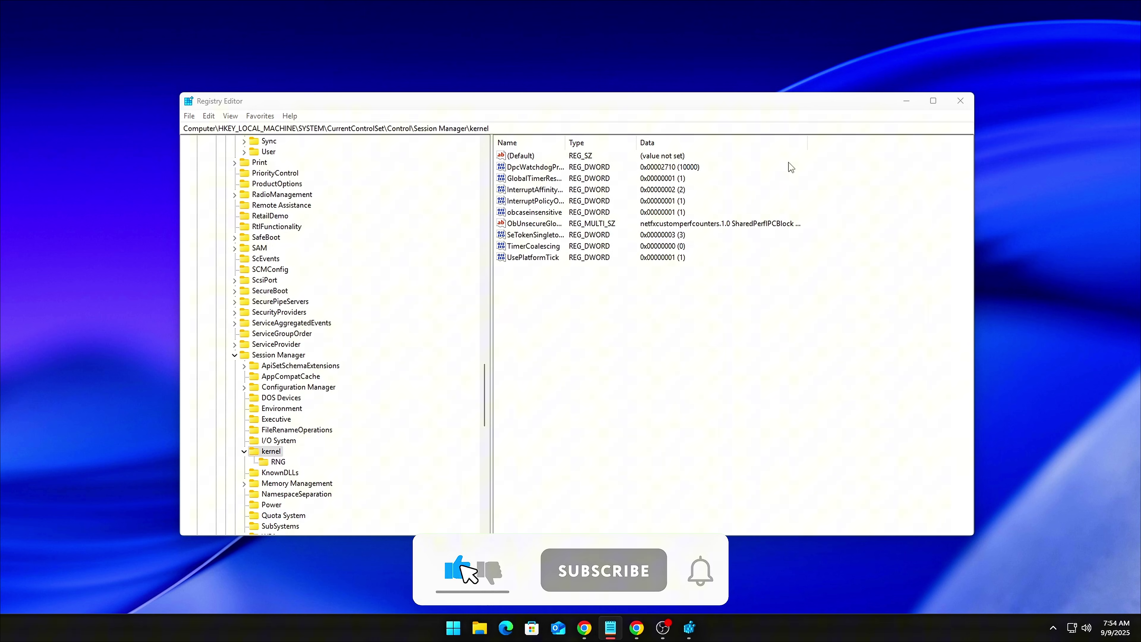
Go to the Multimedia\SystemProfile key by pasting its path into the address bar.
left_click(752, 129)
key("BackSpace")
type("HKEY_LOCAL_MACHINE\\SOFTWARE\\Microsoft\\Windows NT\\CurrentVersion\\Multimedia\\SystemProfile")
key("Return")
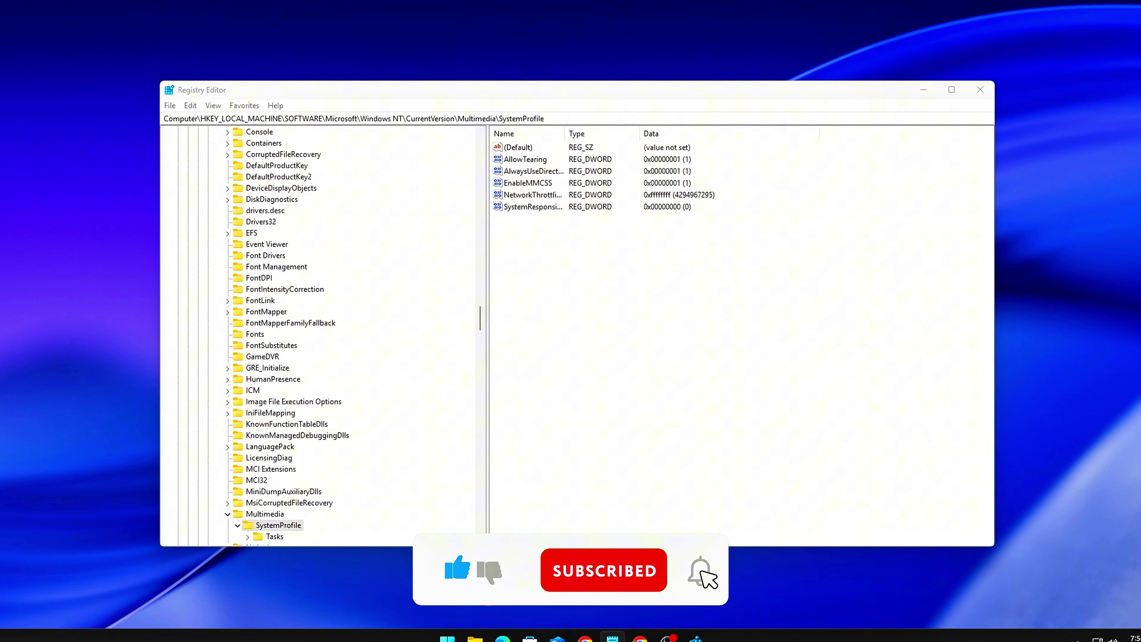
right_click(548, 238)
mouse_move(578, 241)
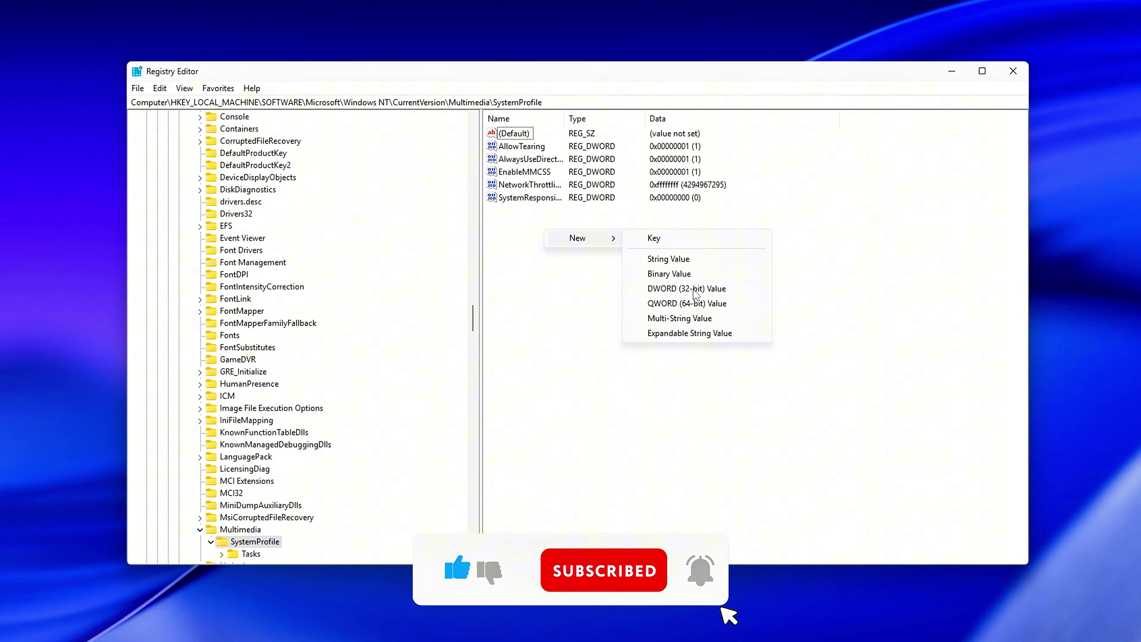
Confirm SystemResponsiveness at 0 and NetworkThrottlingIndex at ffffffff.
double_click(523, 193)
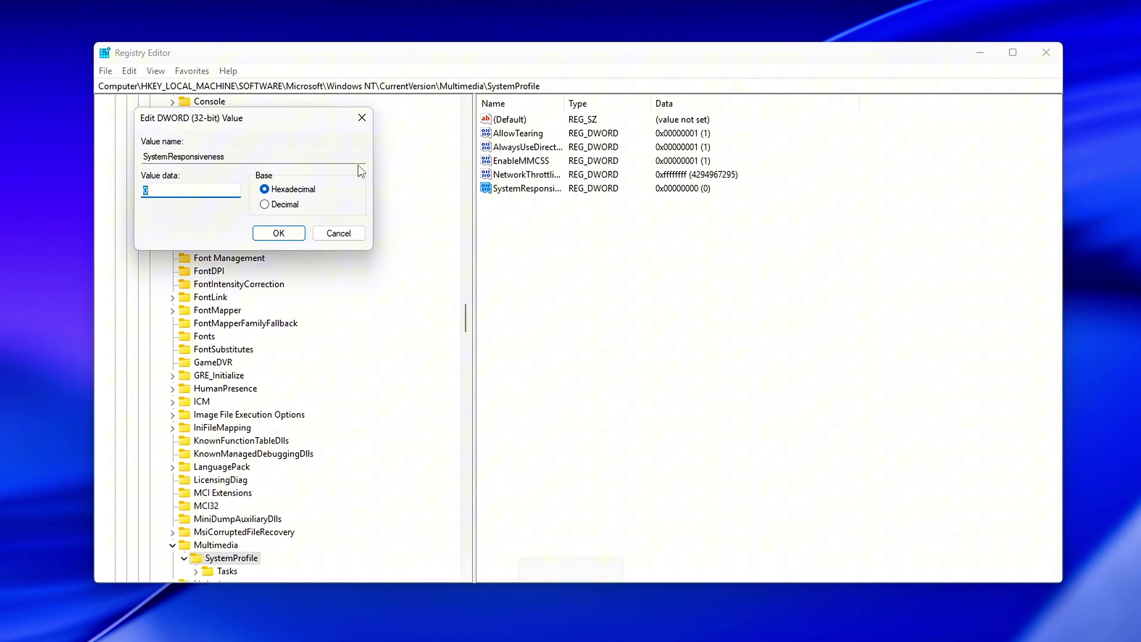
left_click_drag(296, 126, 704, 242)
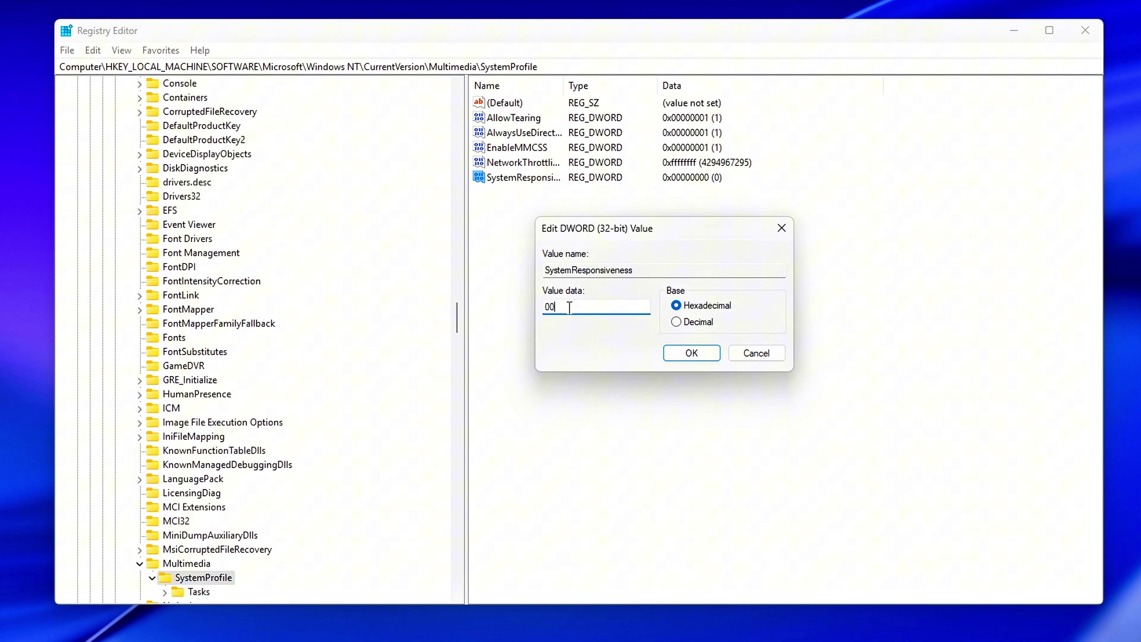
left_click(700, 358)
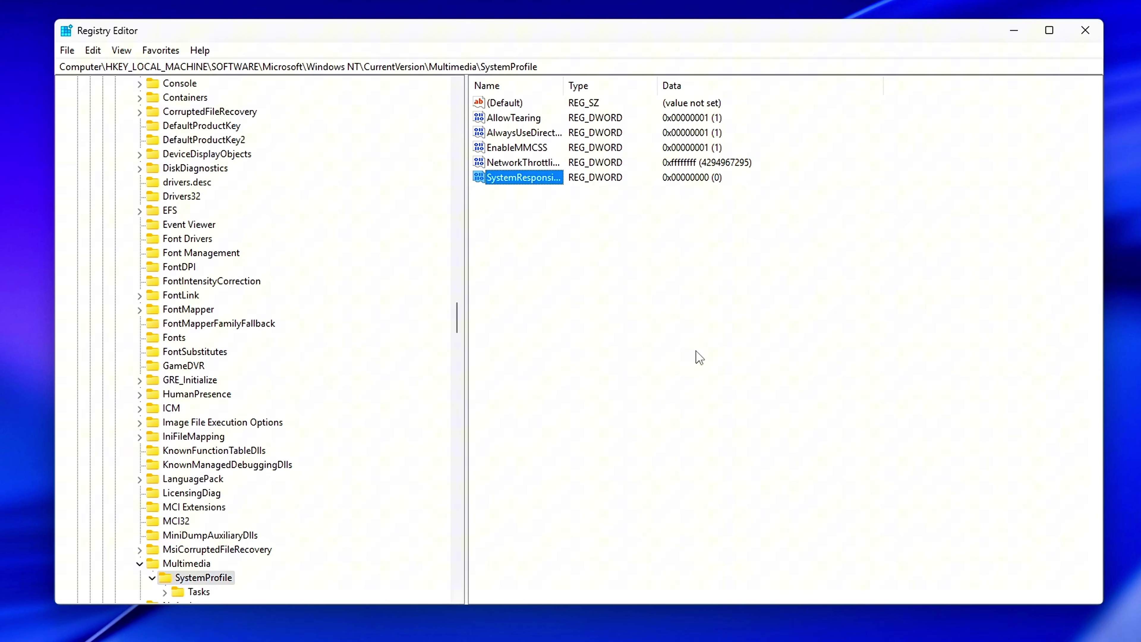
double_click(523, 163)
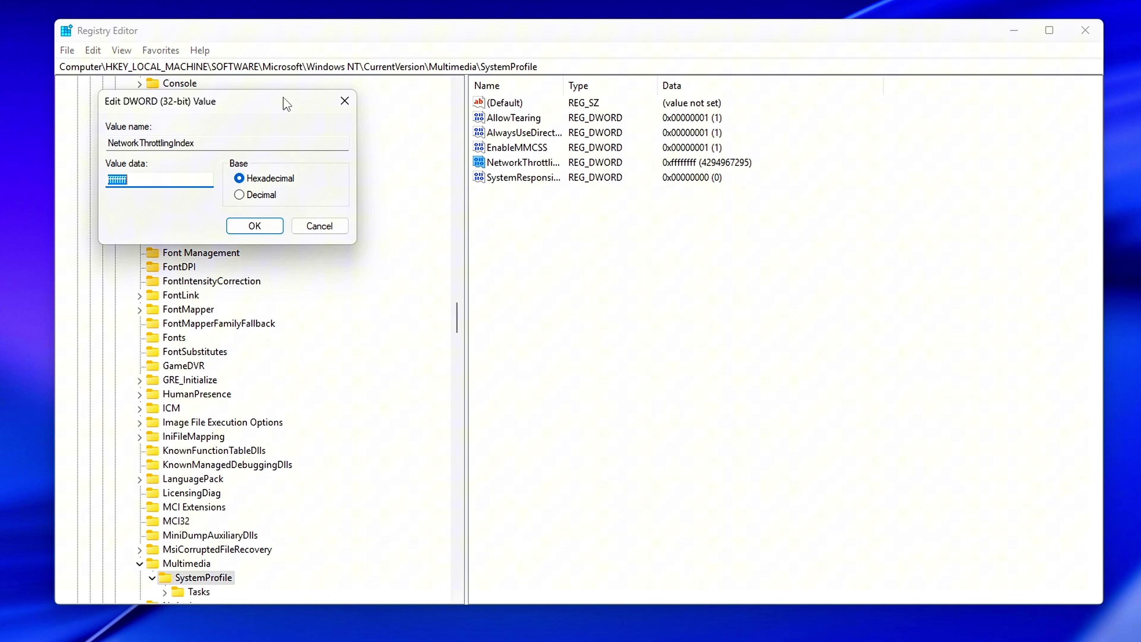
left_click_drag(286, 102, 766, 273)
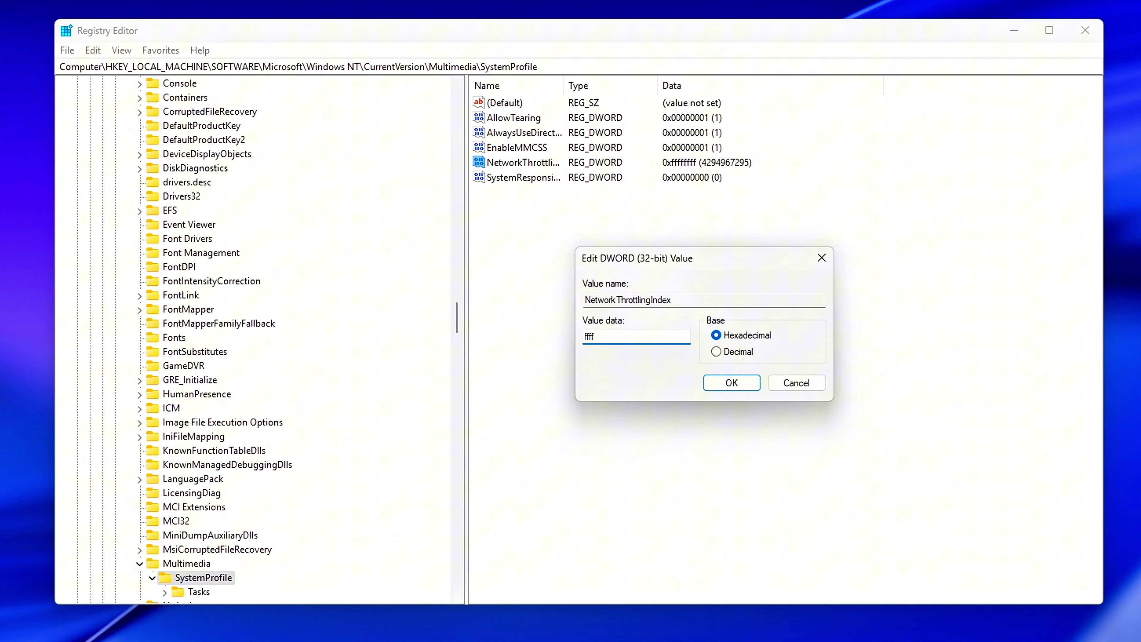
left_click(731, 385)
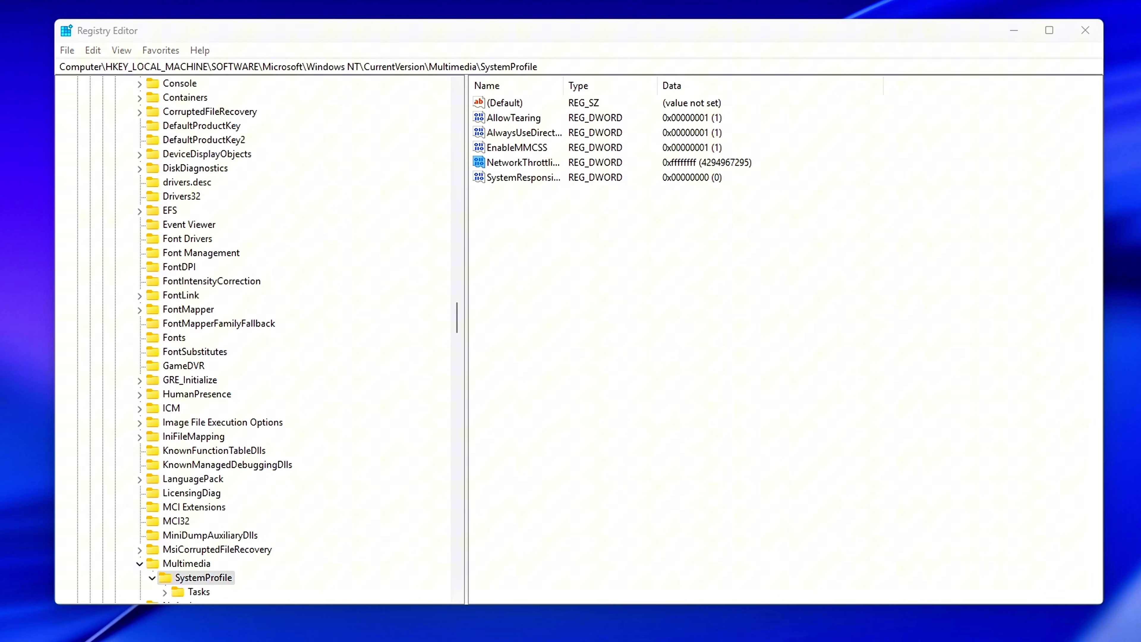
Create the string value SchedulingCategory under SystemProfile with data High.
right_click(617, 323)
mouse_move(668, 332)
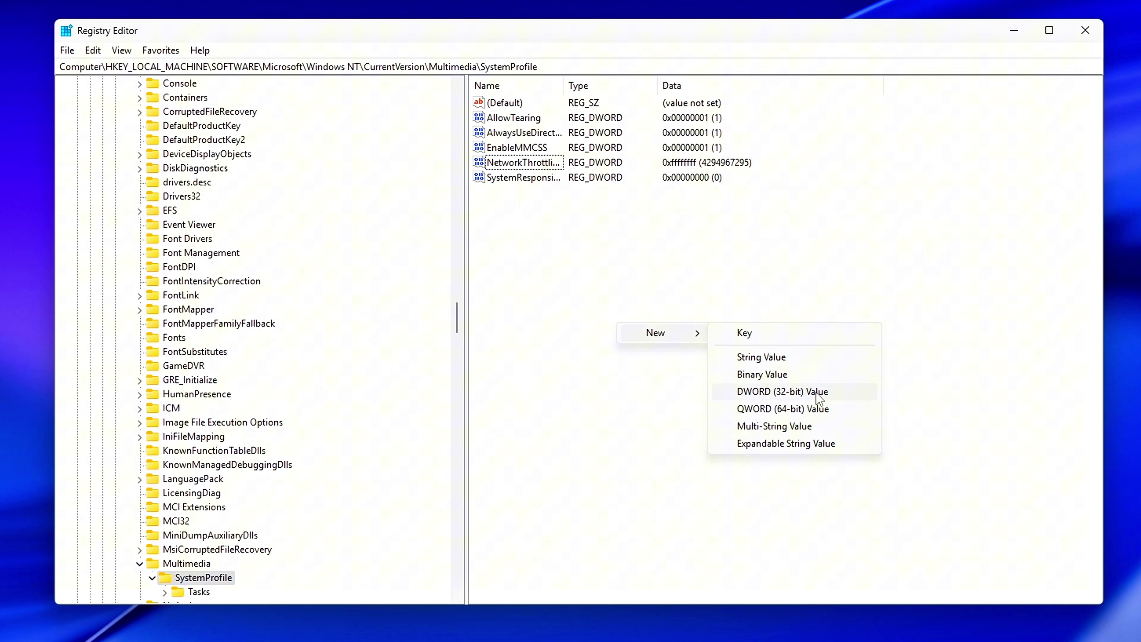
left_click(816, 356)
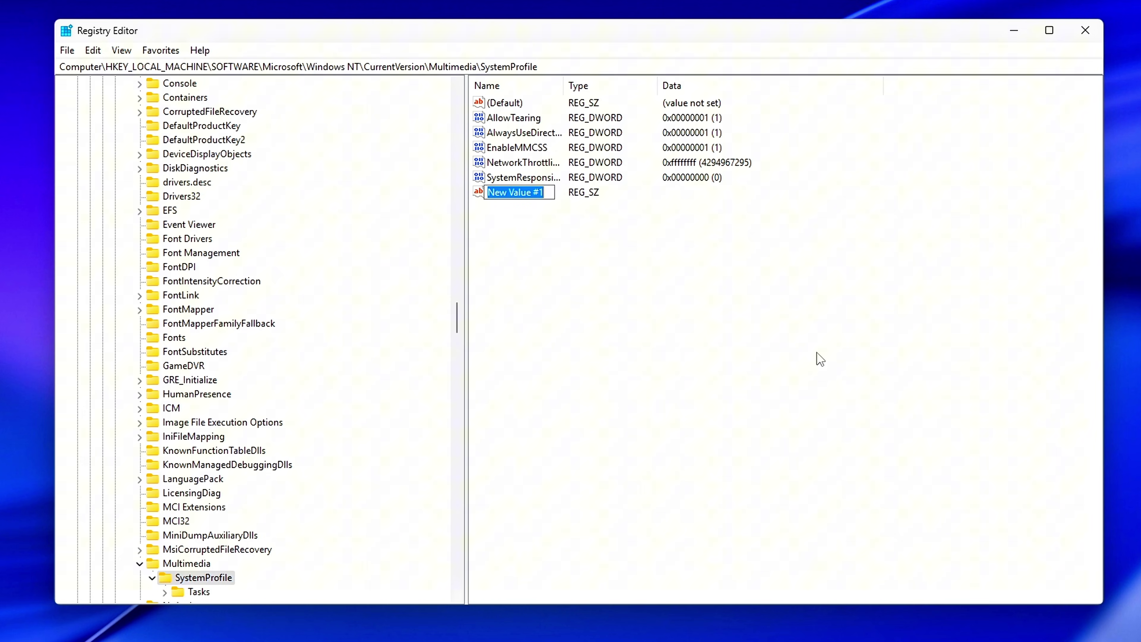
type("SchedulingCategory")
key("Return")
key("Return")
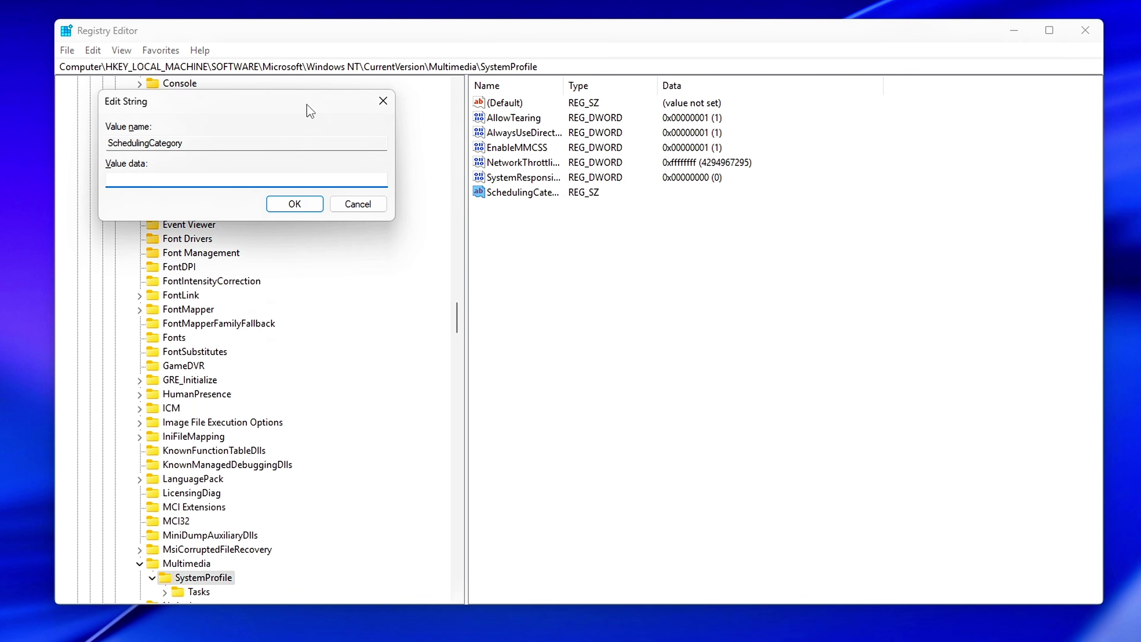
left_click_drag(309, 112, 788, 330)
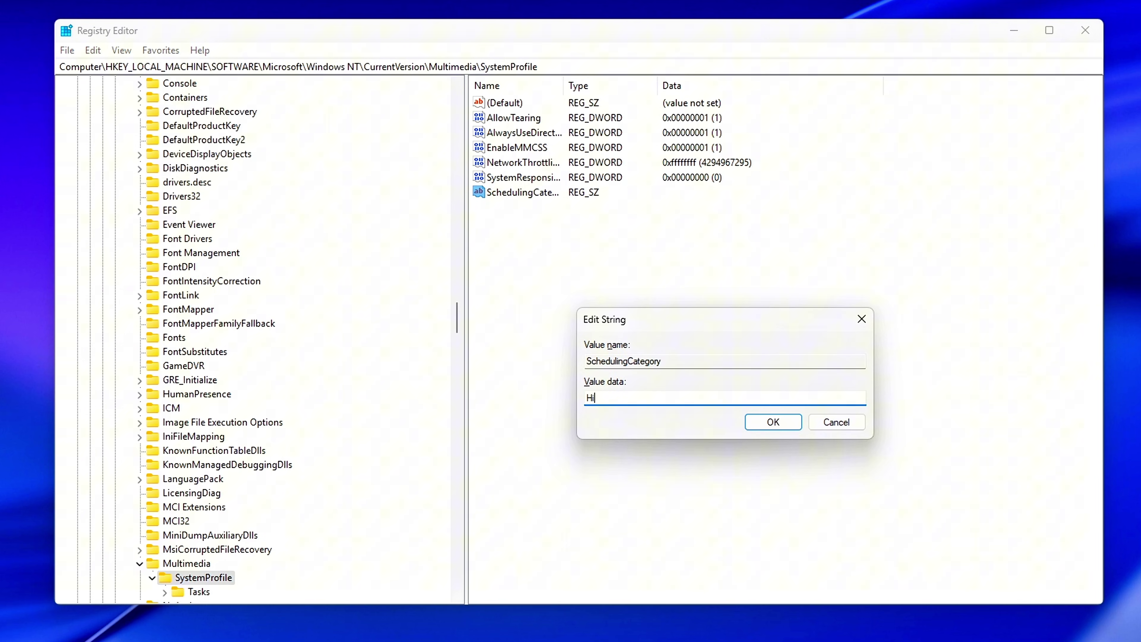
key("Return")
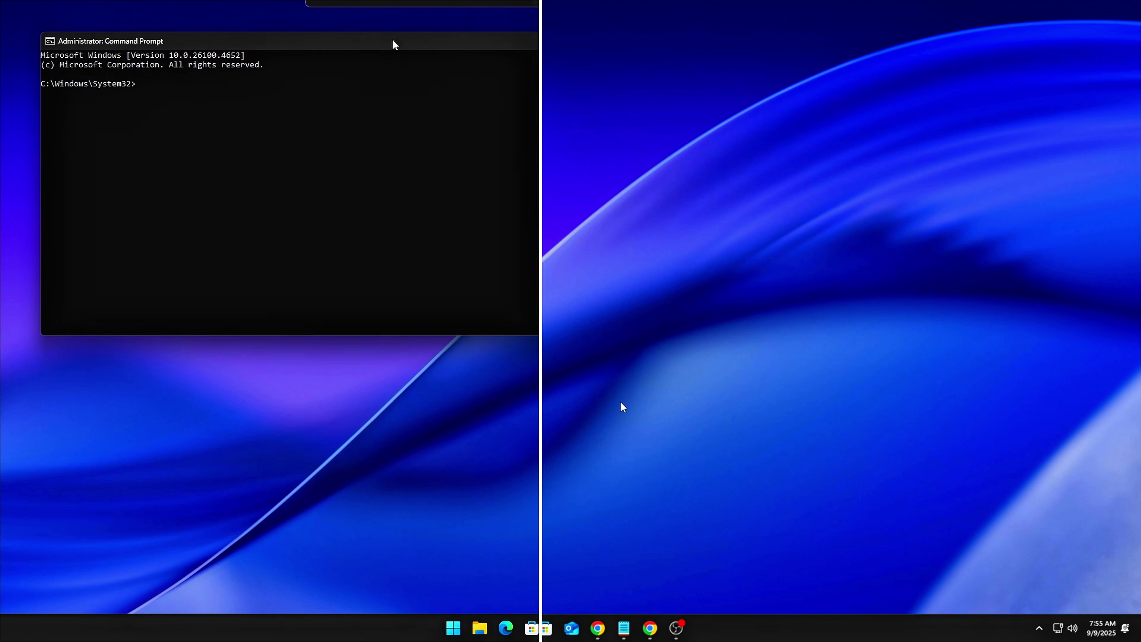
Centre the administrator Command Prompt window on the desktop.
left_click_drag(395, 43, 599, 171)
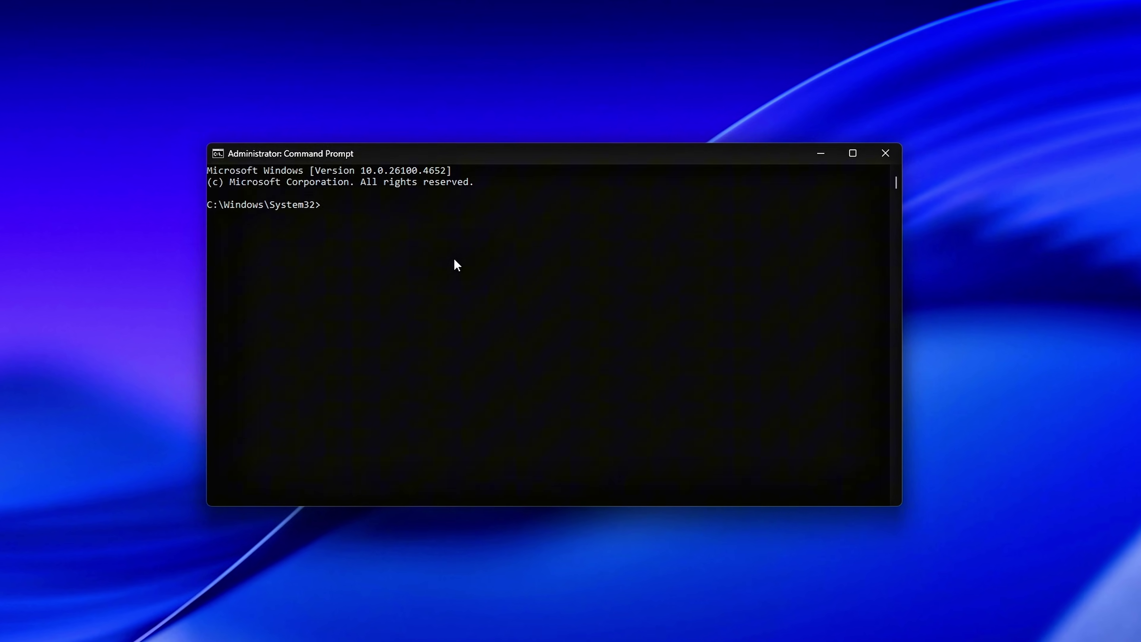
Run bcdedit /set useplatformtick yes and check that it completed successfully.
type("bcdedit /set useplatformtick yes")
key("Return")
left_click_drag(430, 215, 128, 194)
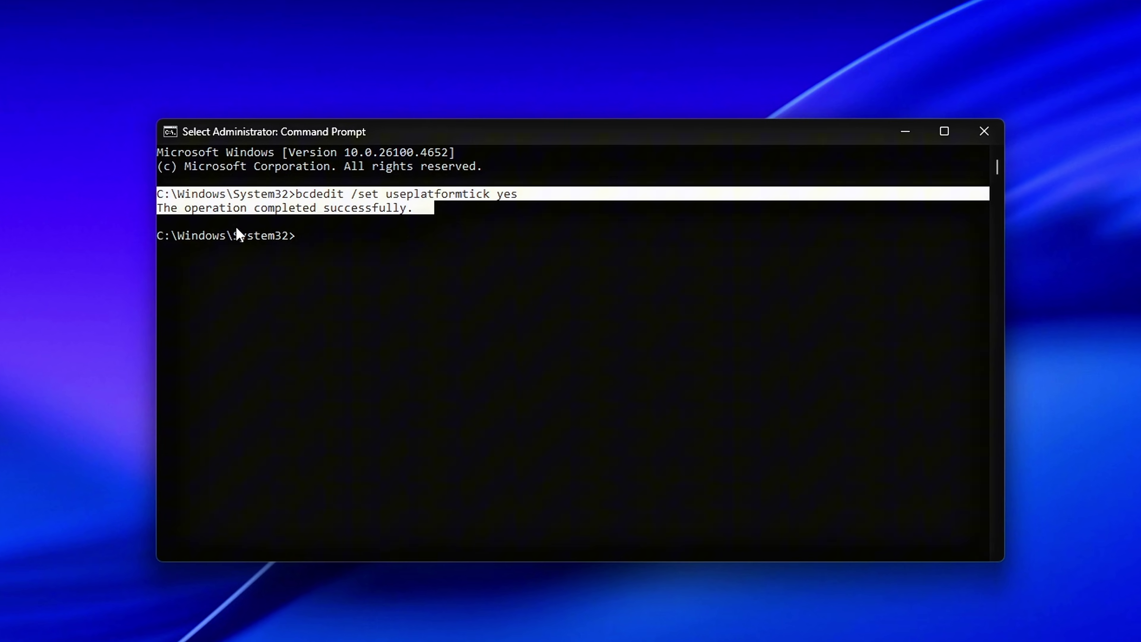
left_click(623, 275)
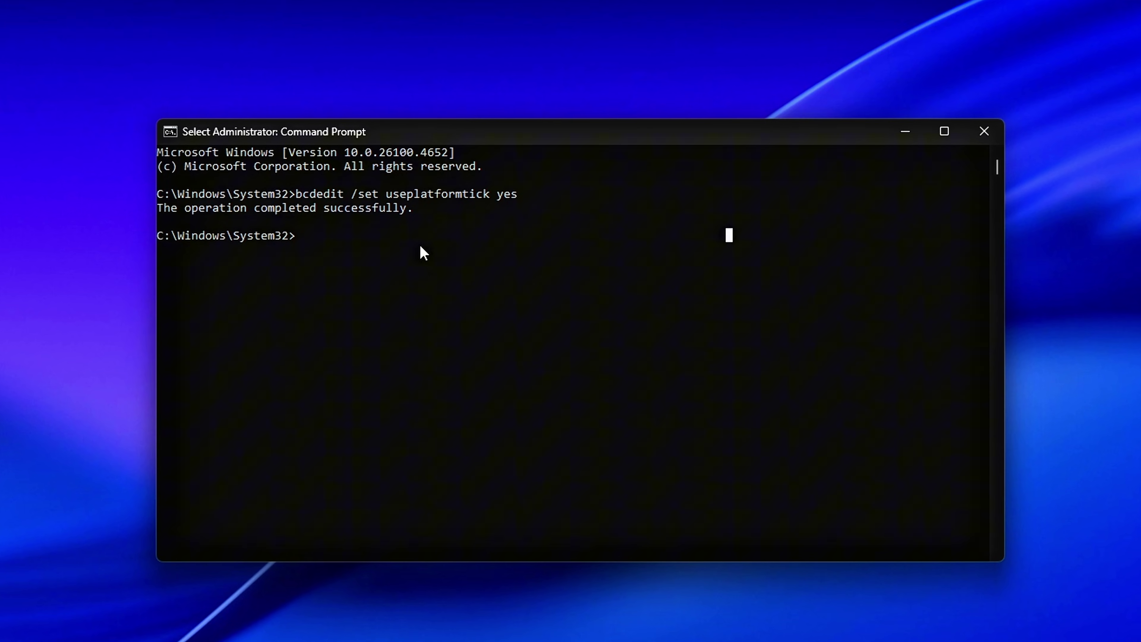
key("Escape")
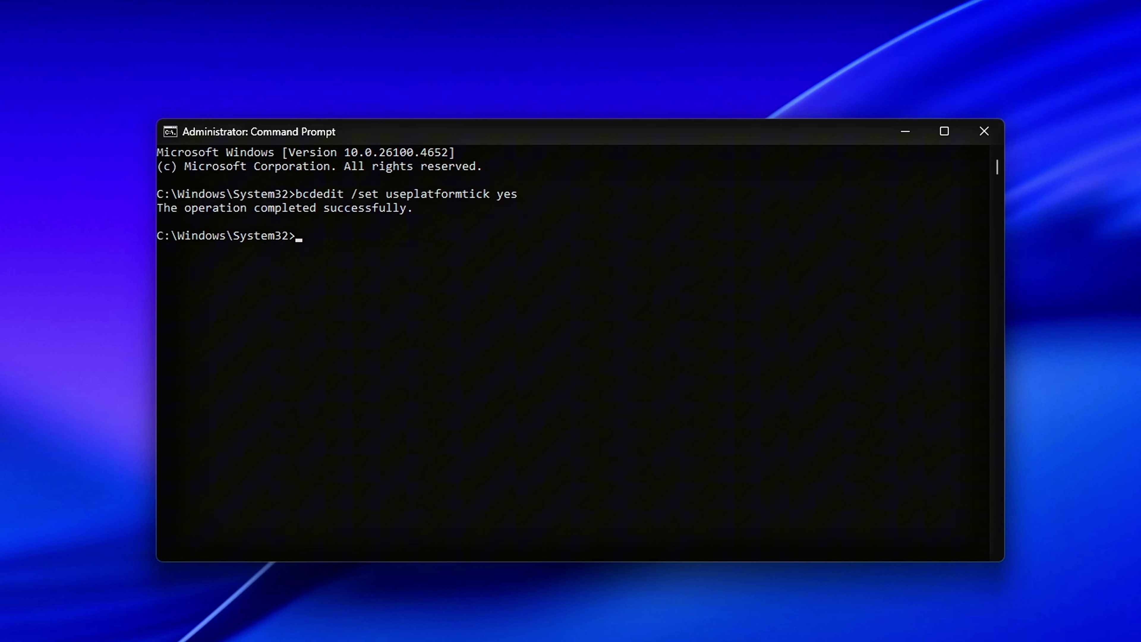
Run bcdedit /set tscsyncpolicy Enhanced and check its success message.
type("bcdedit /set tscsyncpolicy Enhanced")
key("Return")
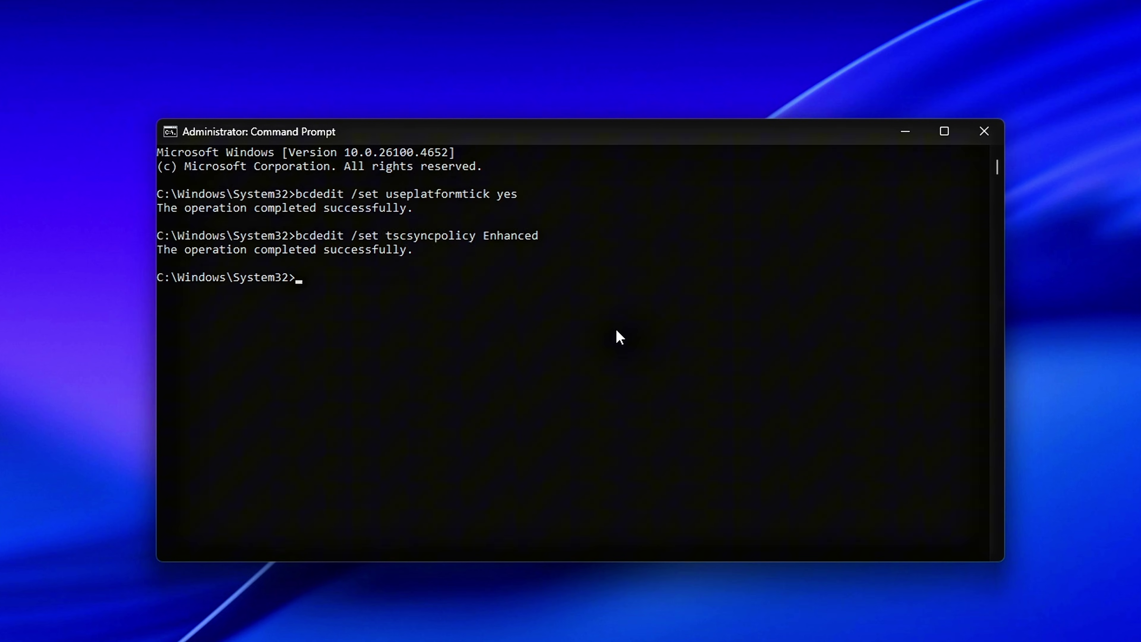
left_click_drag(426, 250, 483, 232)
key("super+c")
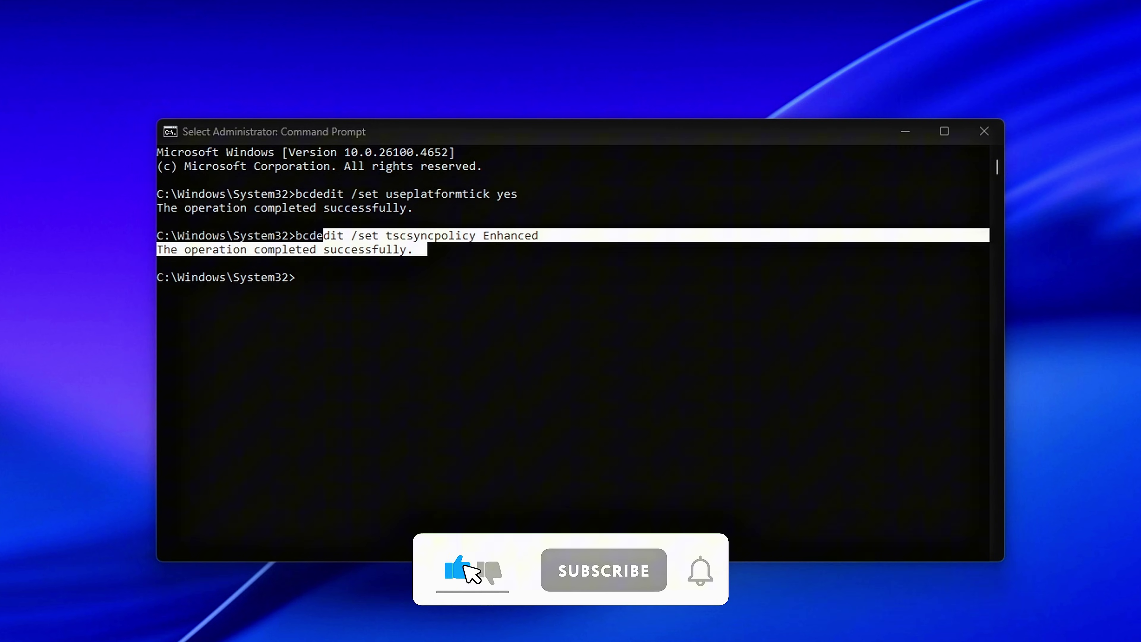
right_click(693, 327)
right_click(694, 328)
key("Return")
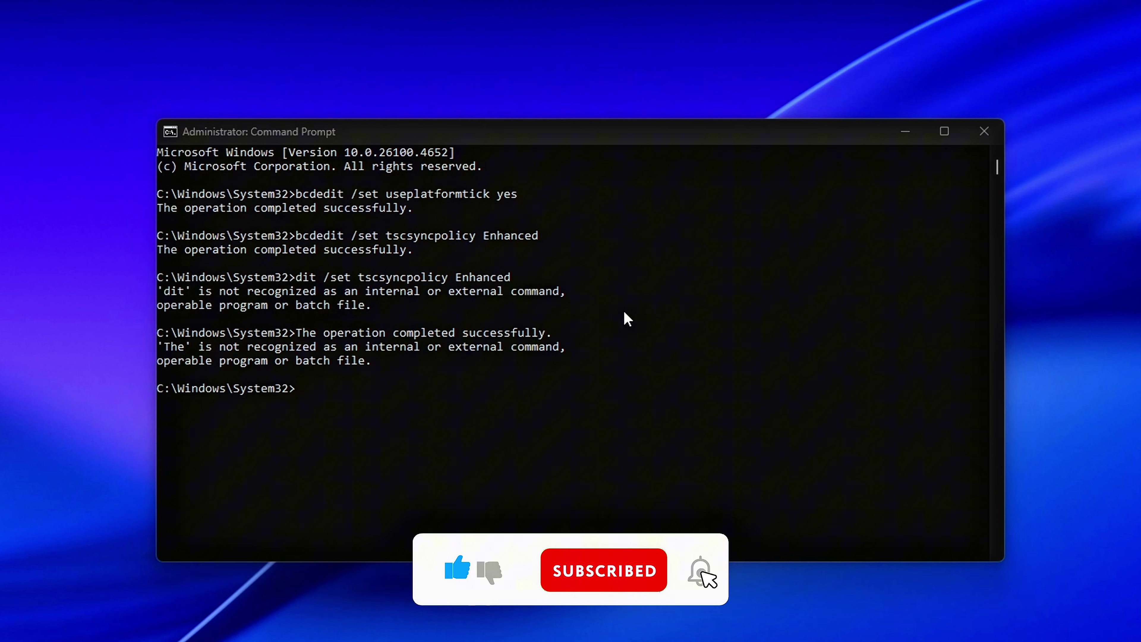
Run bcdedit /set disabledynamictick yes and check that it succeeded.
right_click(618, 319)
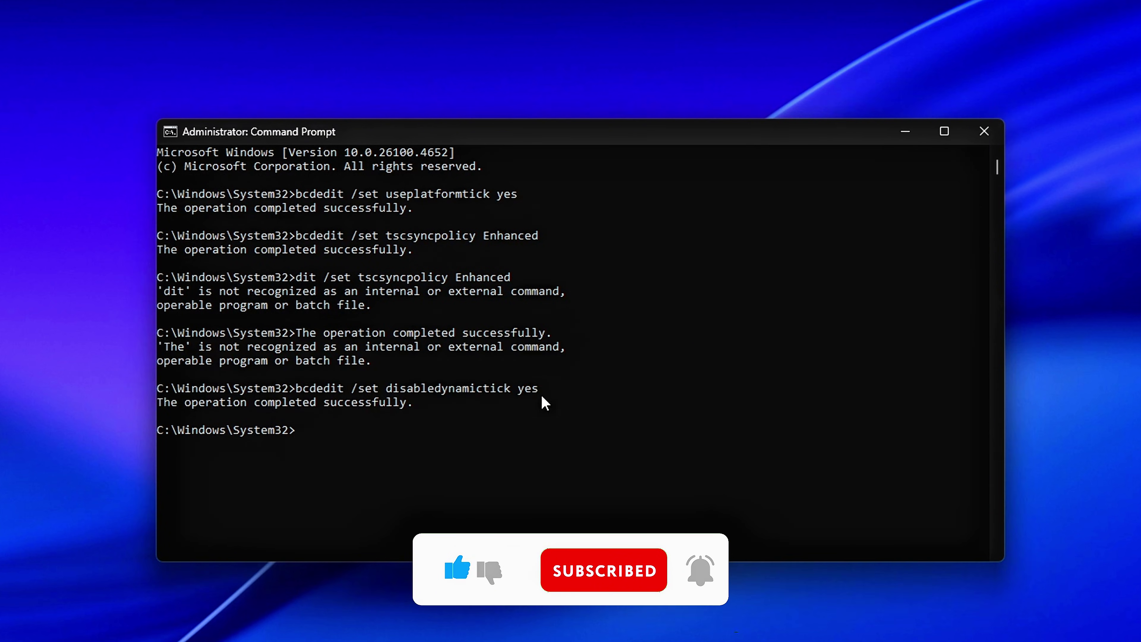
left_click_drag(543, 395, 343, 403)
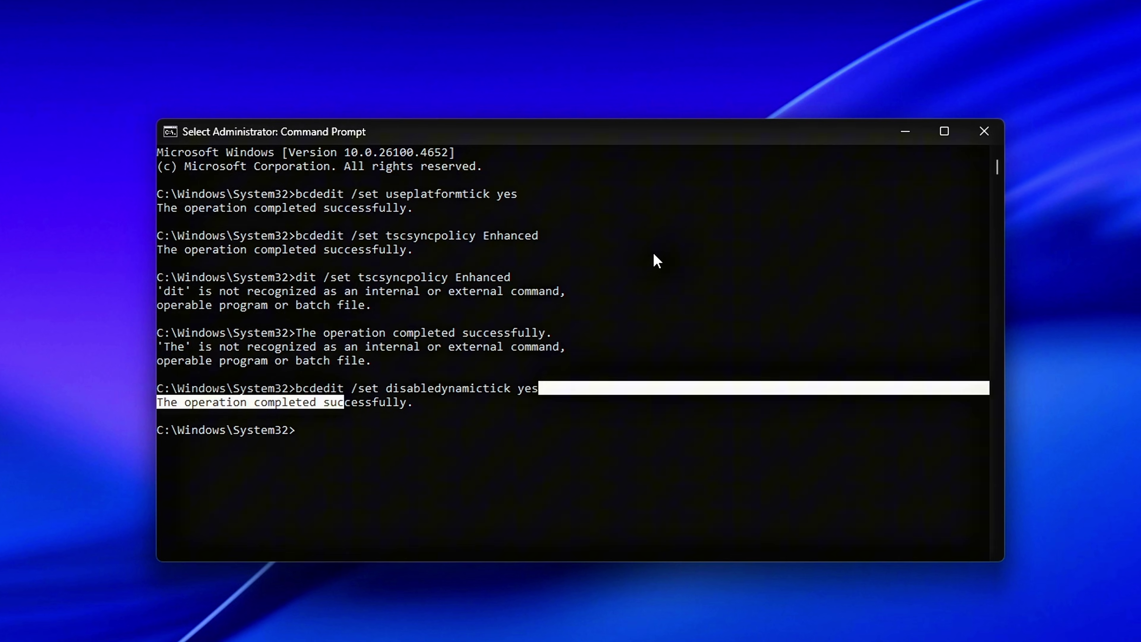
key("Return")
type("The operation completed suc")
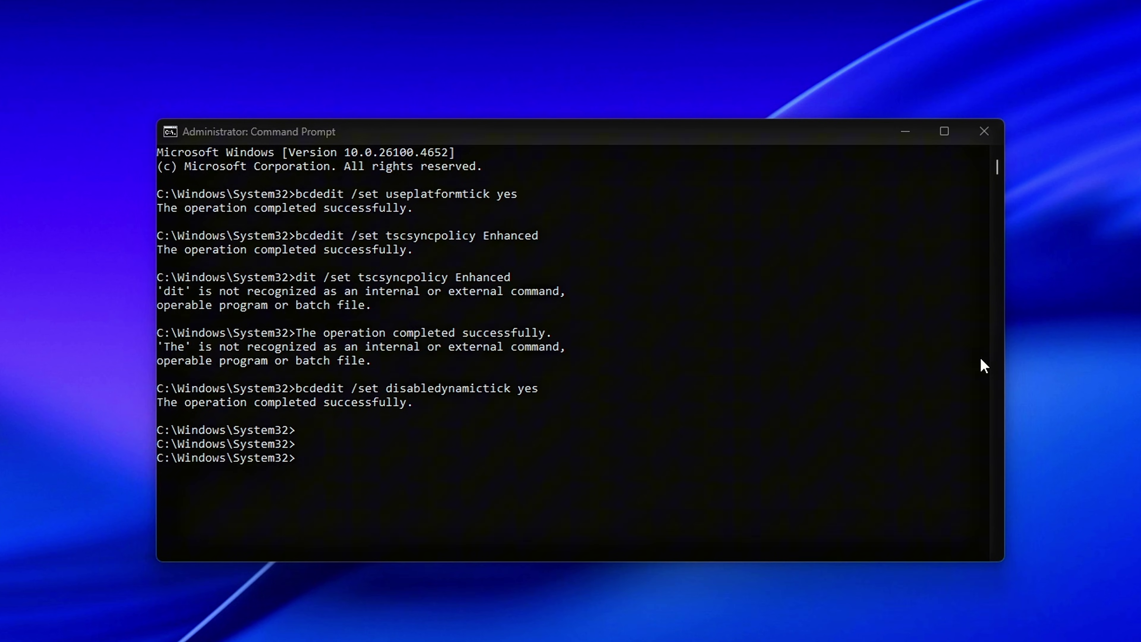
Run bcdedit /set useplatformclock true, then review the earlier bcdedit command lines and their output.
right_click(553, 388)
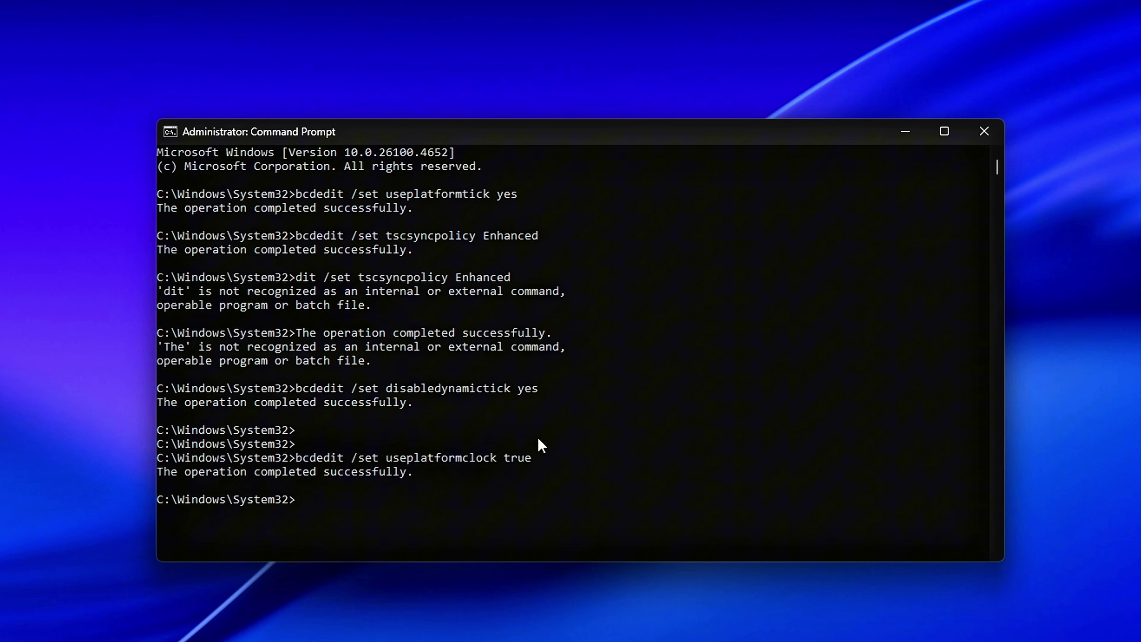
left_click_drag(538, 458, 218, 460)
left_click_drag(550, 389, 276, 393)
left_click_drag(522, 278, 237, 283)
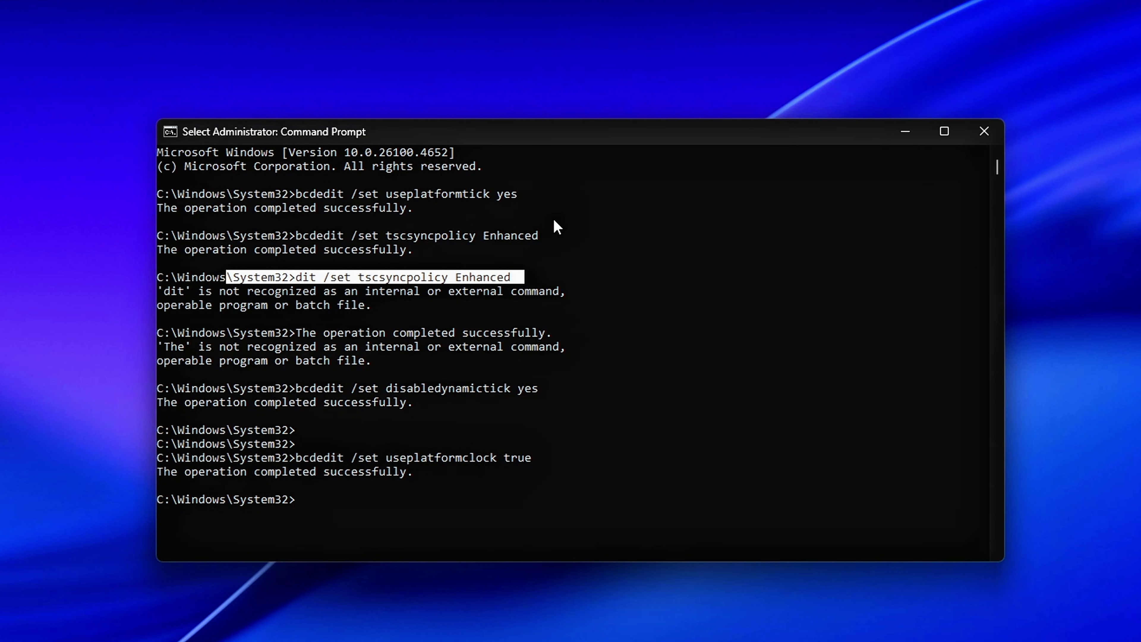
left_click_drag(545, 221, 290, 218)
left_click_drag(545, 200, 322, 178)
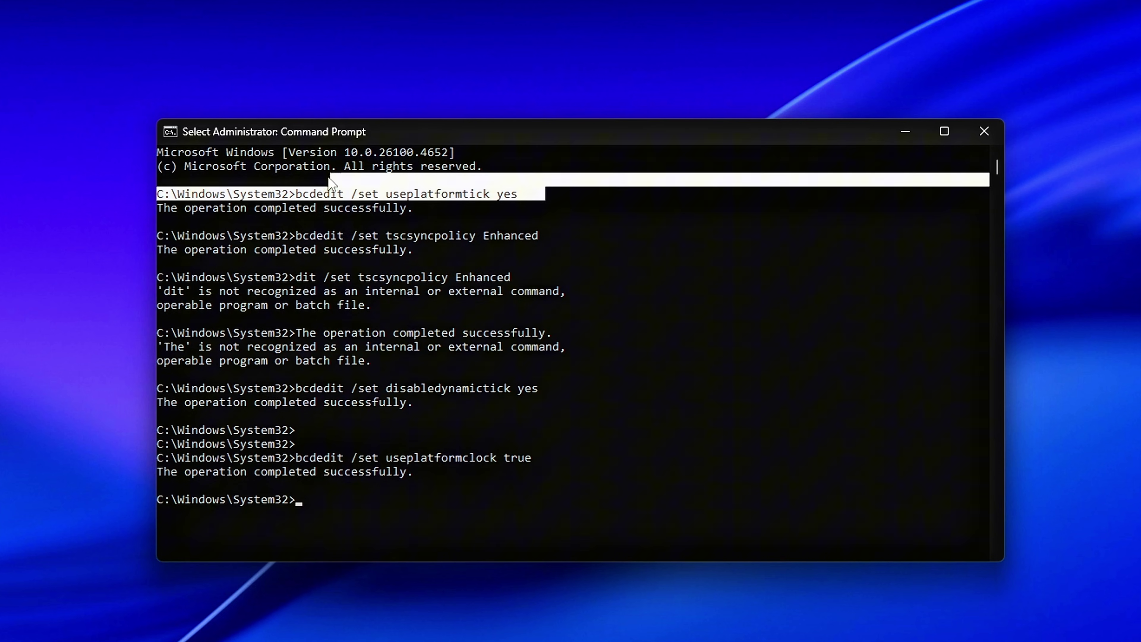
left_click_drag(566, 236, 319, 239)
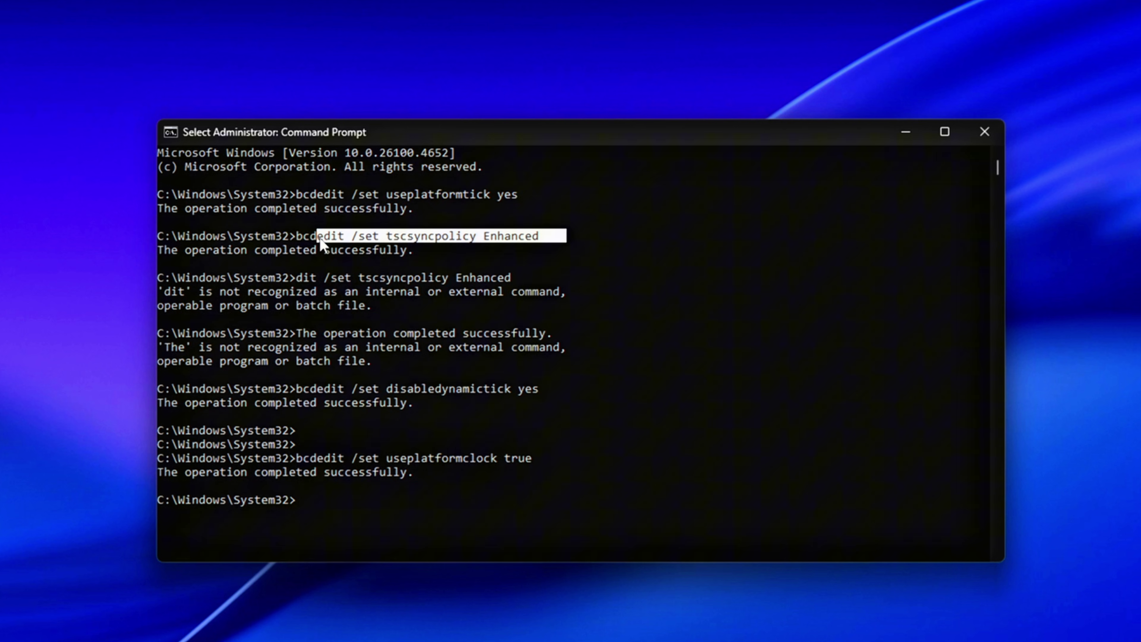
left_click_drag(320, 243, 306, 213)
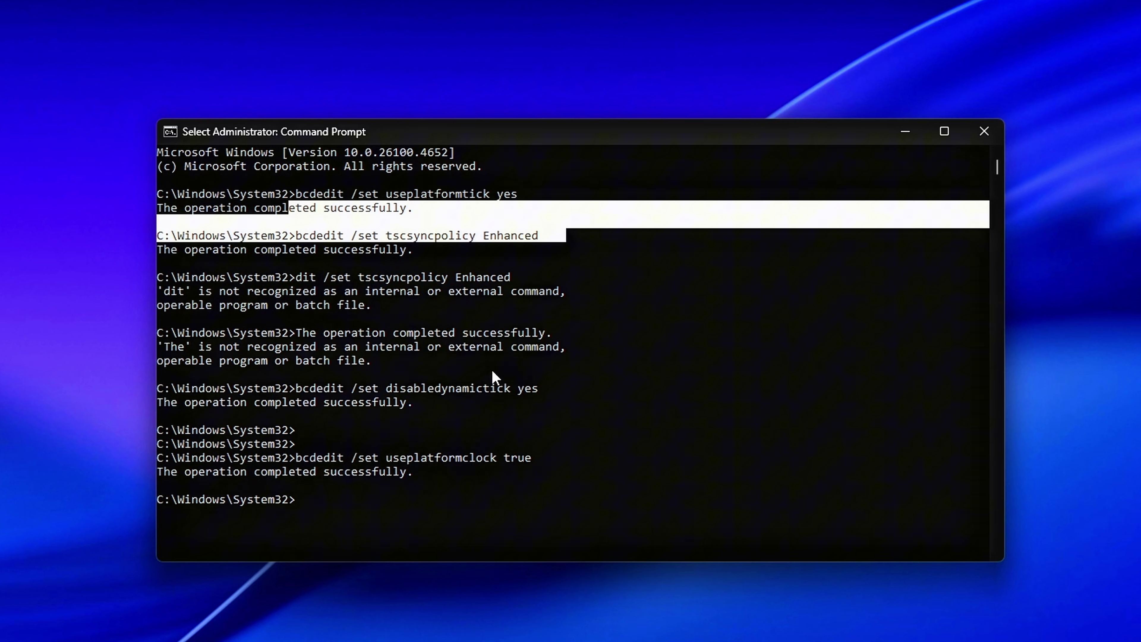
left_click_drag(559, 388, 269, 393)
left_click(605, 473)
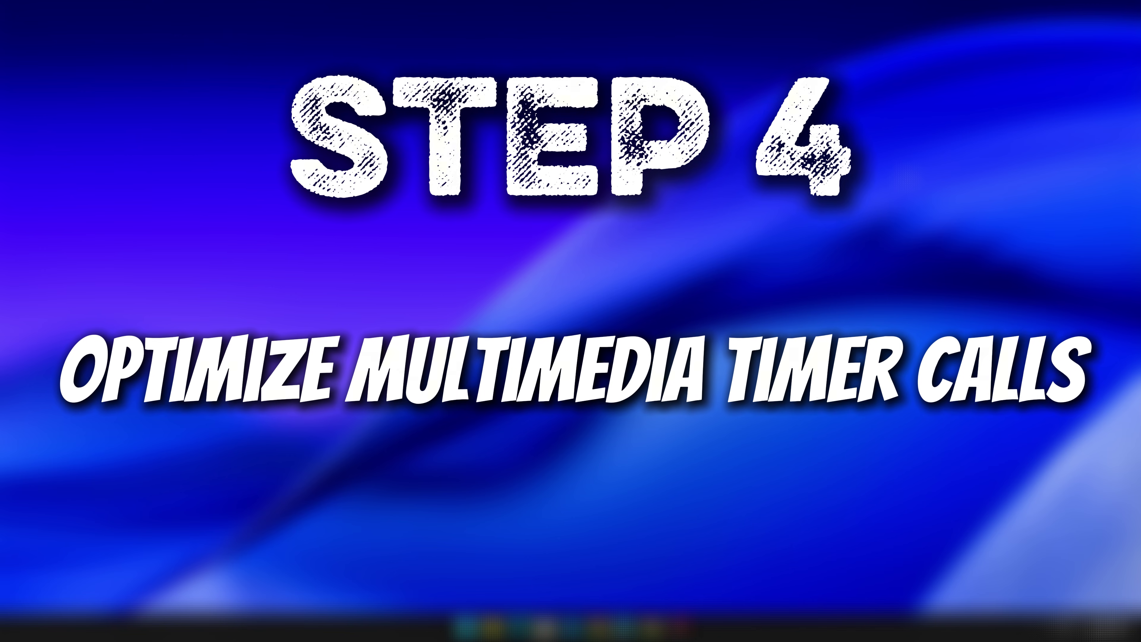
Bring up the Win+R Run dialog to launch regedit for the multimedia timer step.
key("super+r")
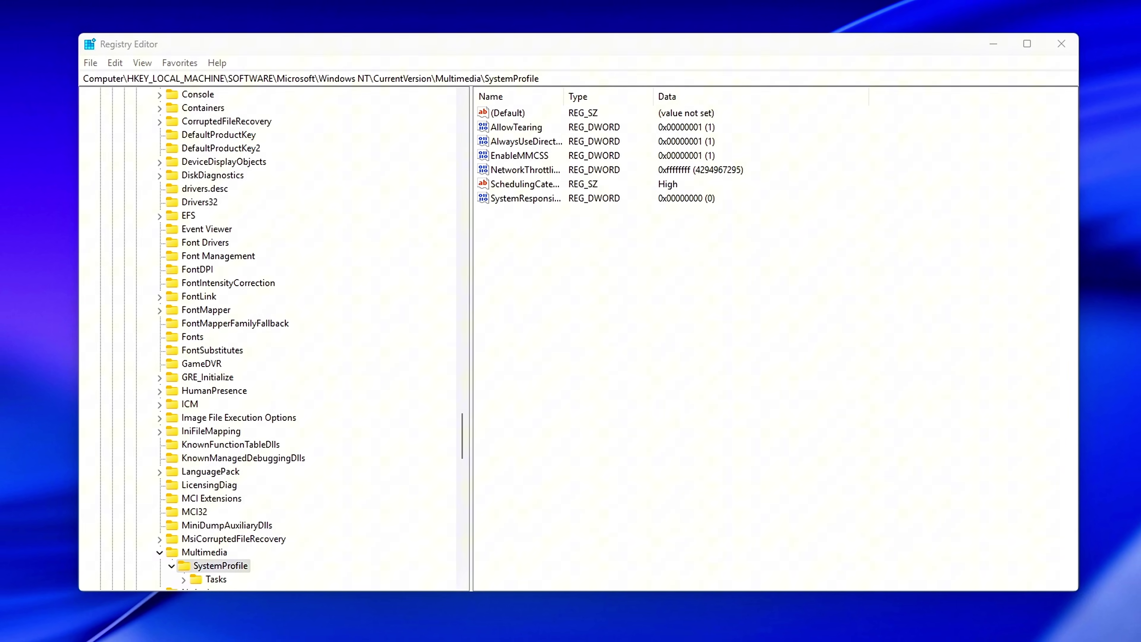
Go to the Multimedia\SystemProfile\Tasks\Games key by pasting its path.
left_click(834, 79)
key("BackSpace")
key("ctrl+v")
key("Return")
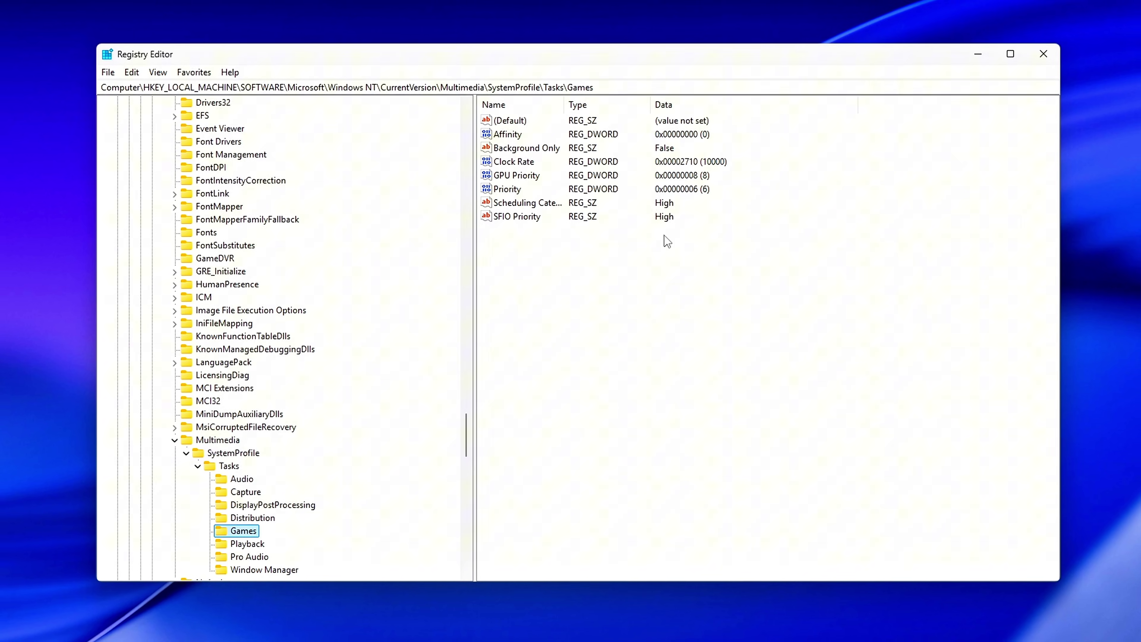
Set the Games task's GPU Priority to 8, Priority to 6 and Scheduling Category to High.
double_click(517, 176)
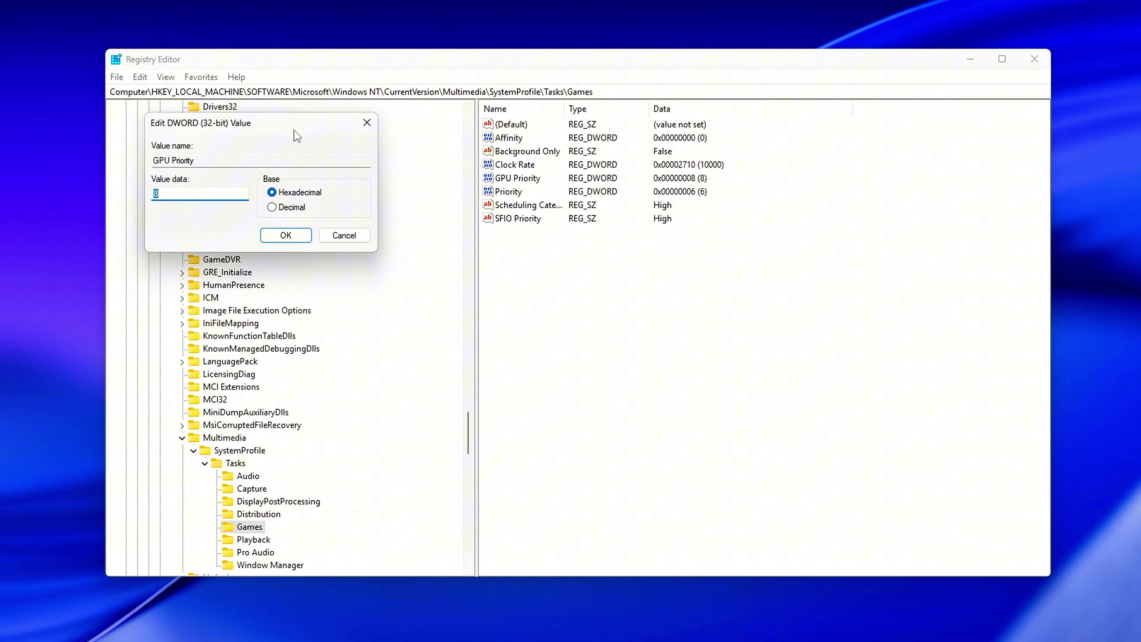
left_click_drag(297, 135, 809, 249)
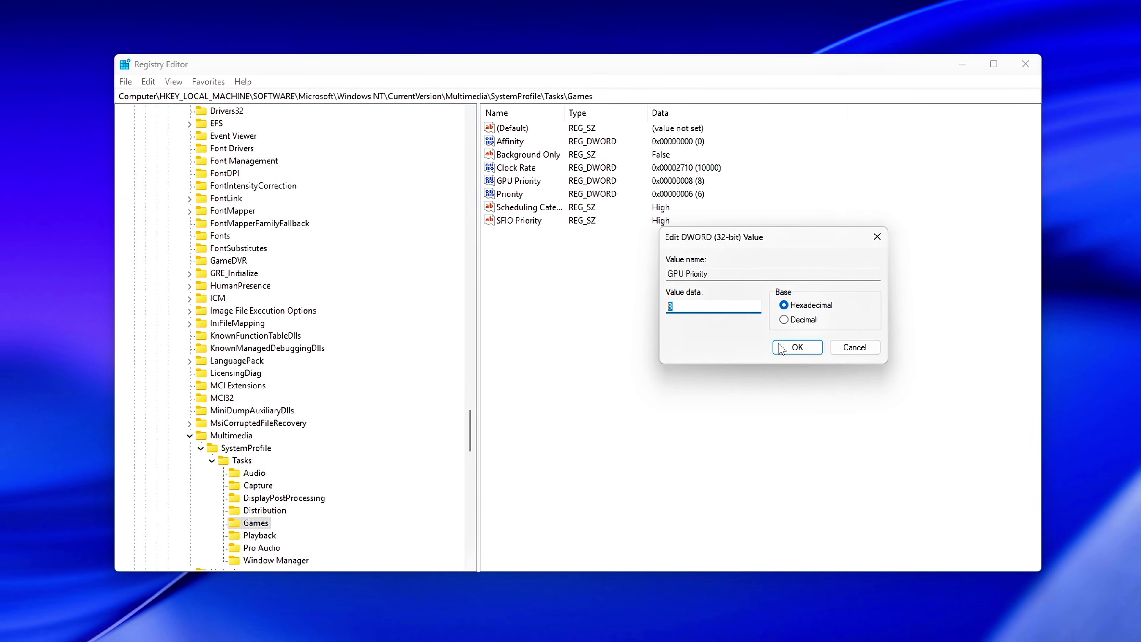
left_click(797, 347)
double_click(520, 197)
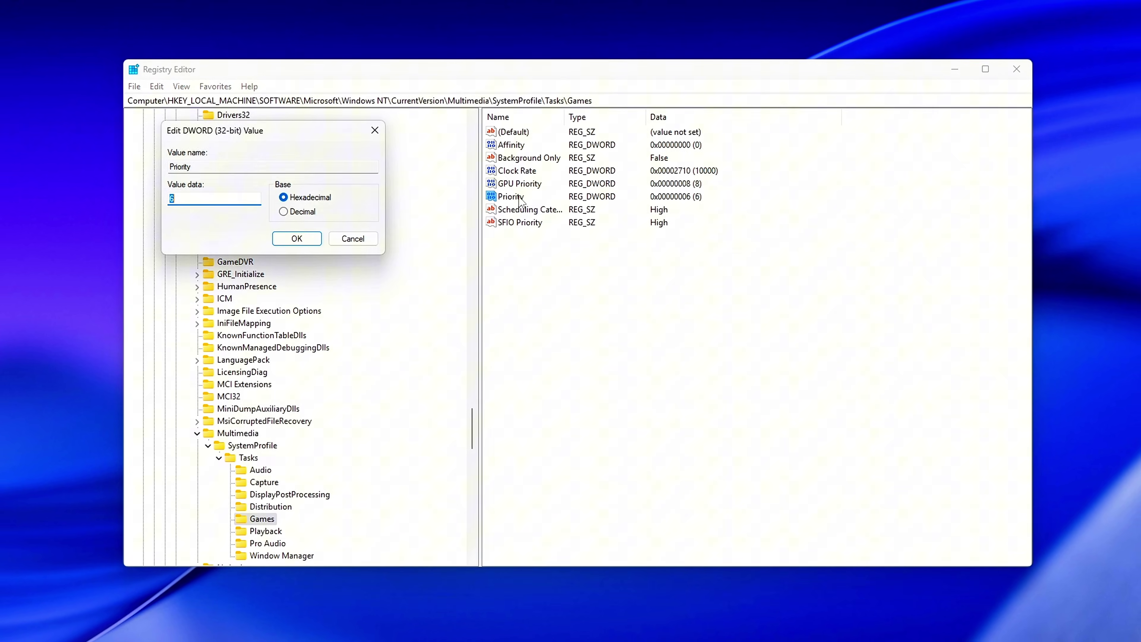
left_click_drag(269, 131, 660, 220)
left_click(570, 285)
key("Return")
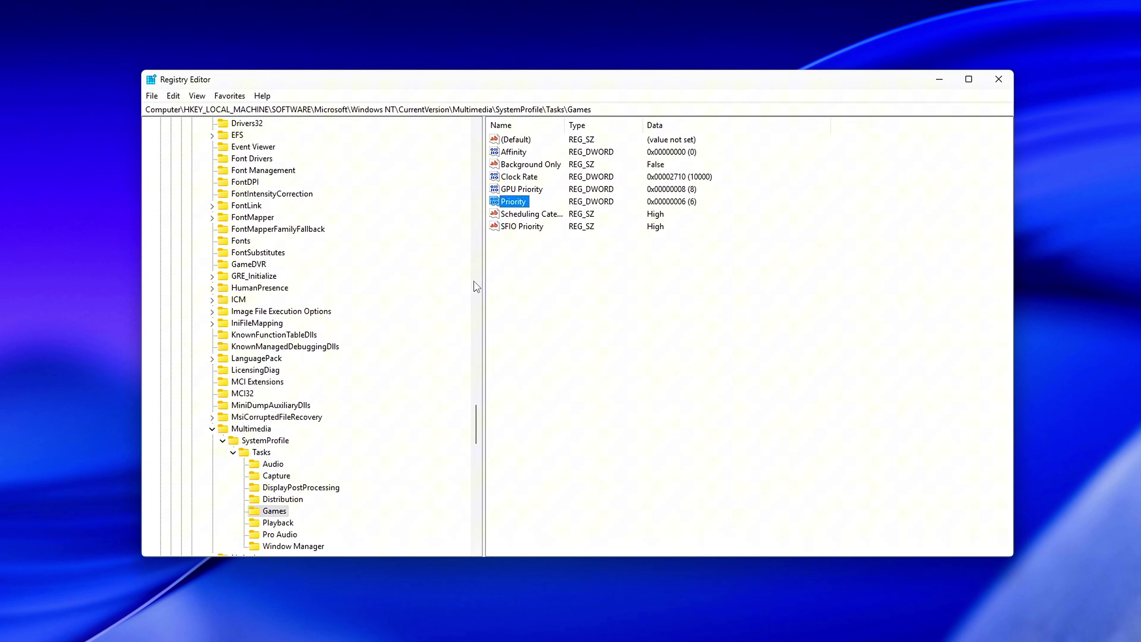
double_click(532, 214)
left_click_drag(305, 143, 636, 246)
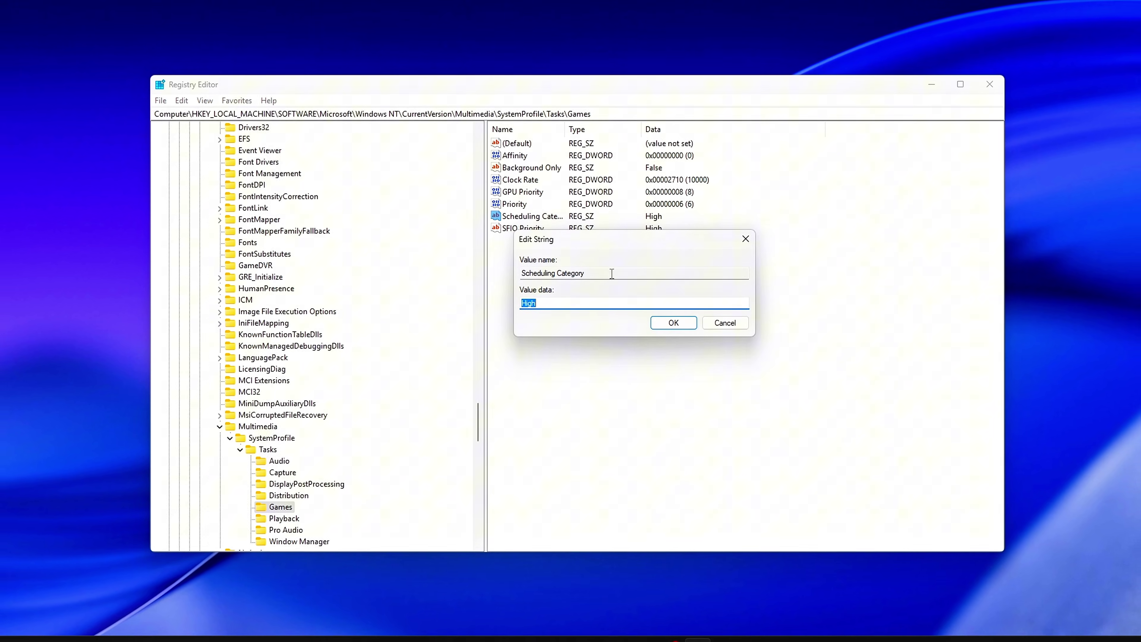
left_click(664, 323)
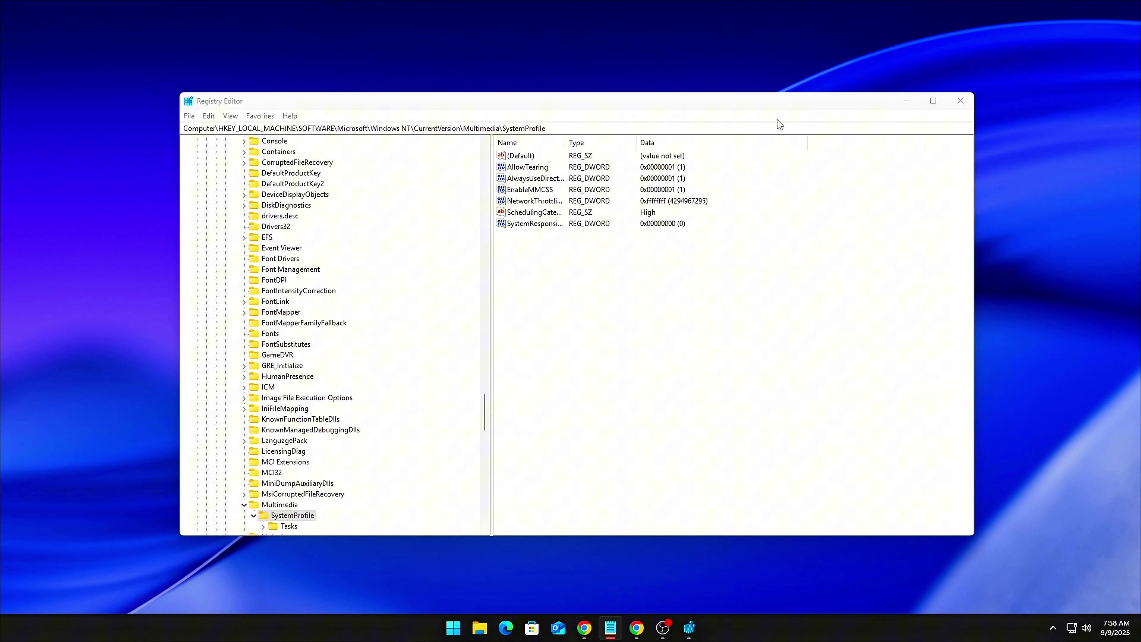
Reload the Tasks\Games key from its pasted path.
left_click(780, 128)
key("BackSpace")
type("HKEY_LOCAL_MACHINE\\SOFTWARE\\Microsoft\\Windows NT\\CurrentVersion\\Multimedia\\SystemProfile\\Tasks\\Games")
key("Return")
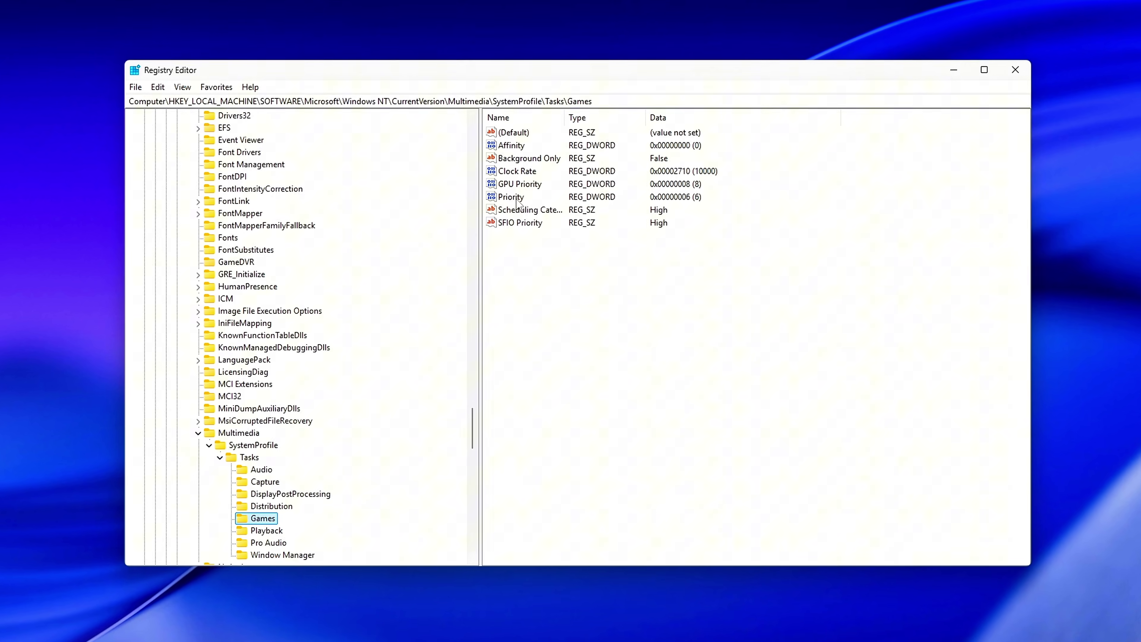
Reconfirm GPU Priority 8, Priority 6 and Scheduling Category High on the Games task.
double_click(520, 183)
left_click_drag(306, 139, 829, 243)
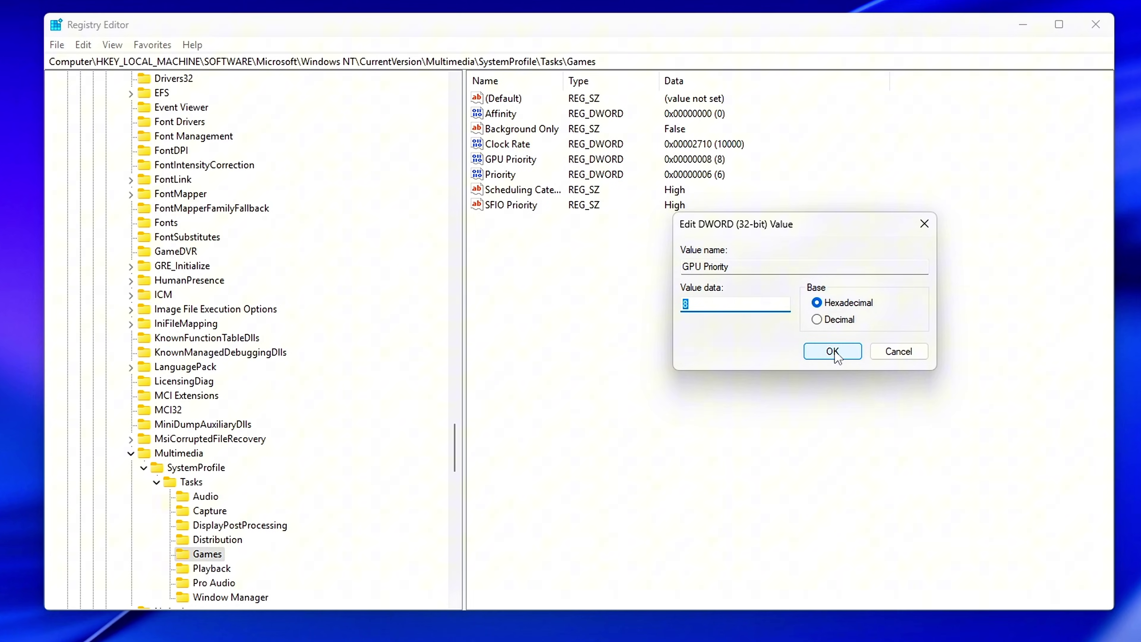
left_click(833, 353)
left_click(512, 178)
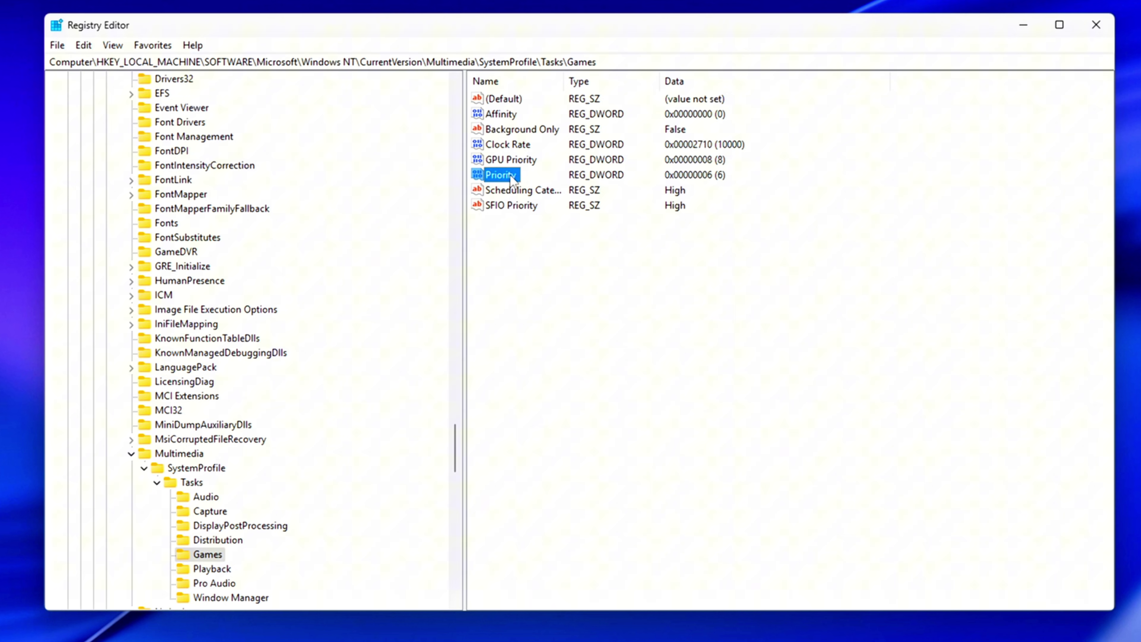
double_click(511, 178)
left_click_drag(203, 104, 626, 212)
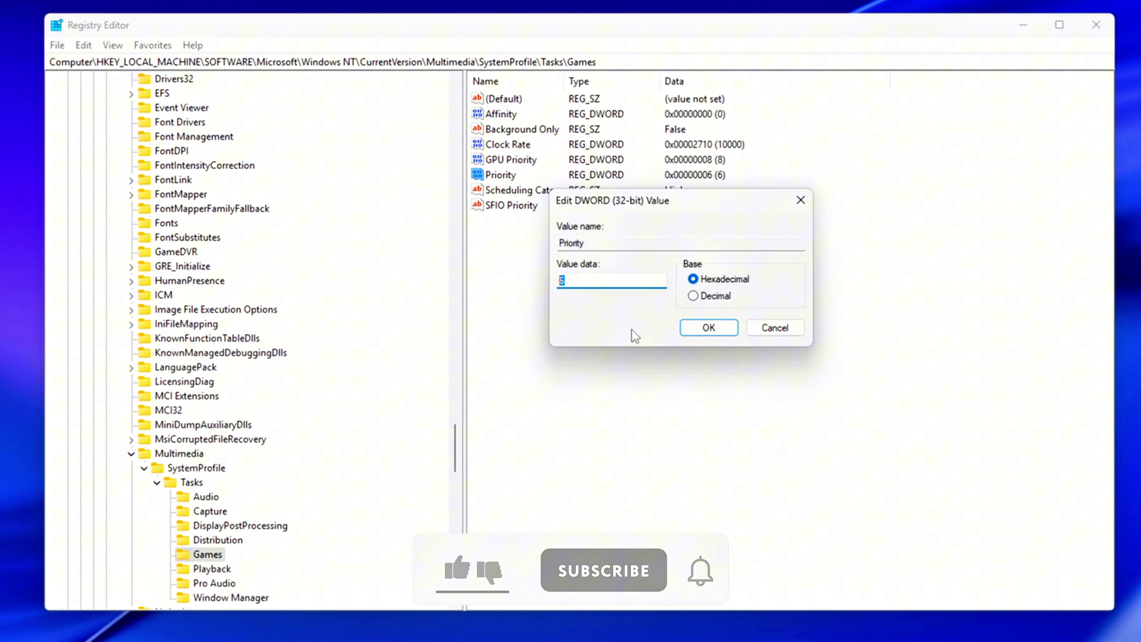
left_click(734, 331)
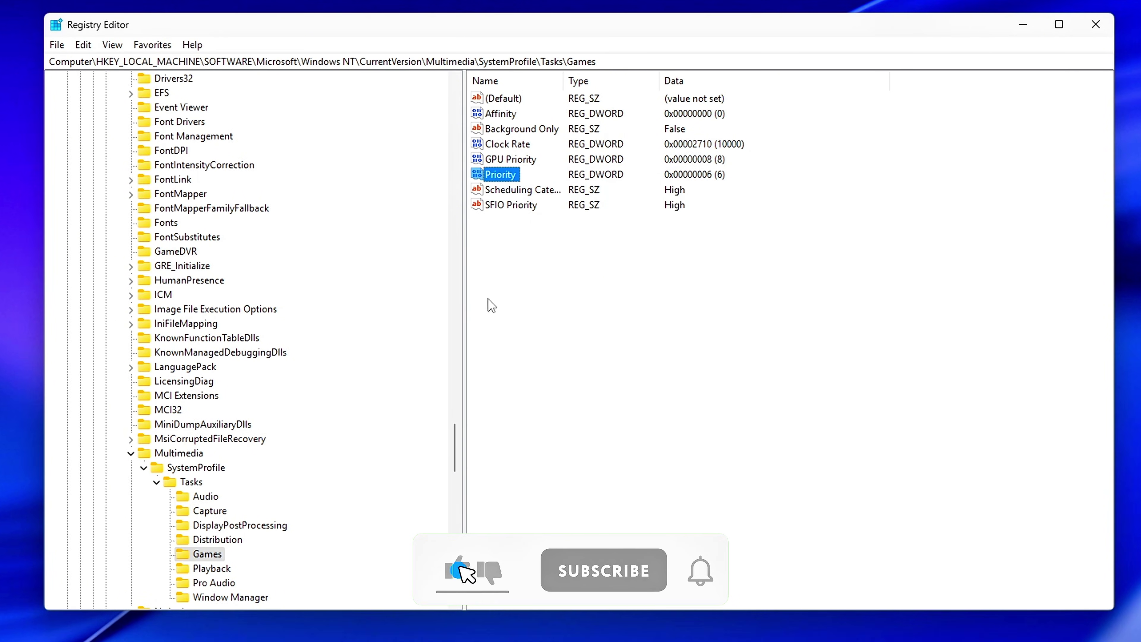
double_click(524, 191)
left_click_drag(240, 114, 651, 237)
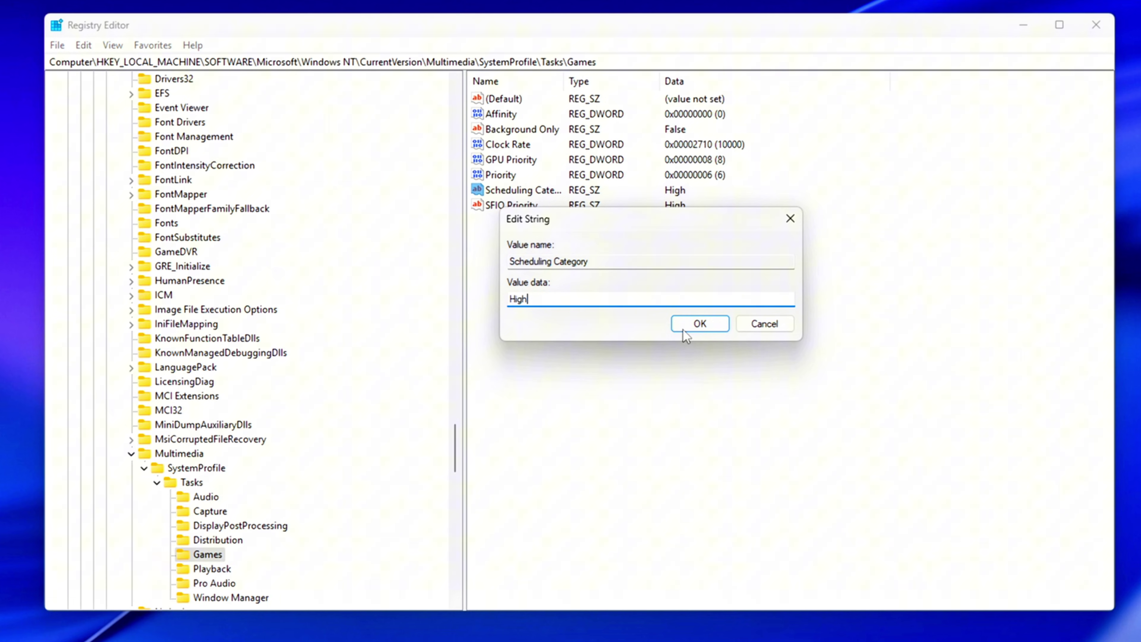
left_click(694, 324)
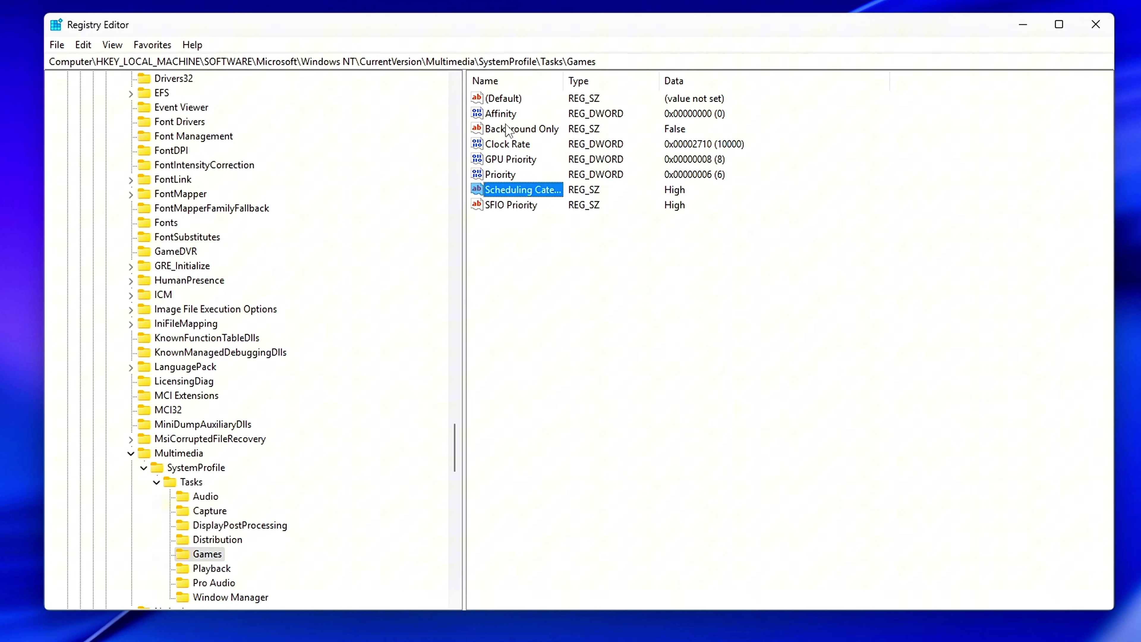
Keep the Games task's Affinity value at 0.
double_click(508, 113)
left_click_drag(267, 97, 776, 224)
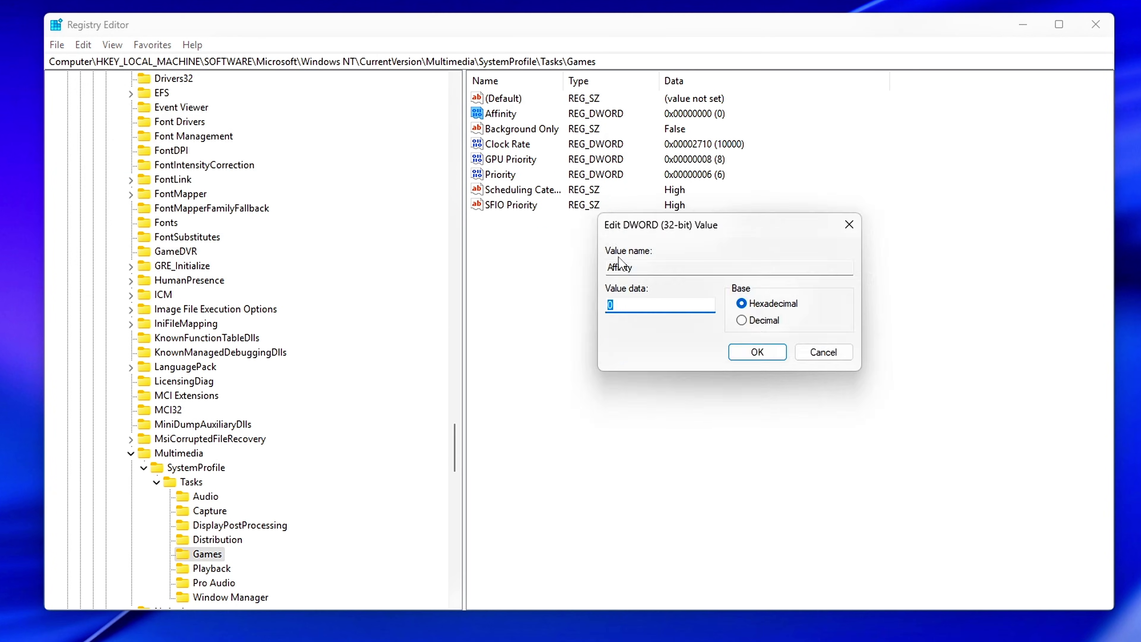
left_click(757, 351)
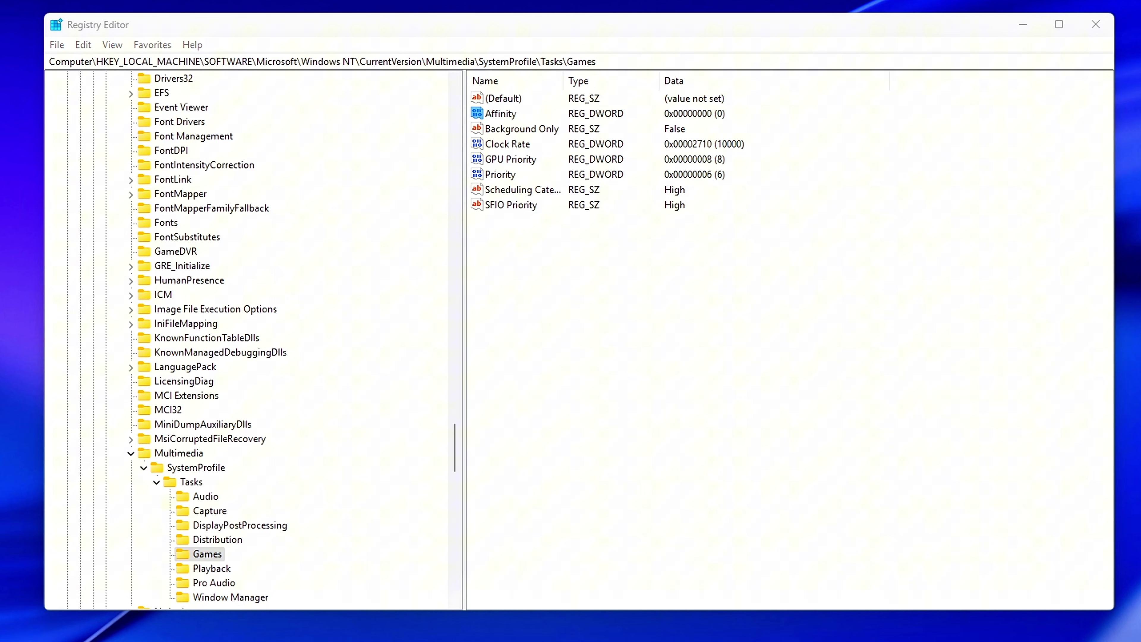
left_click(823, 57)
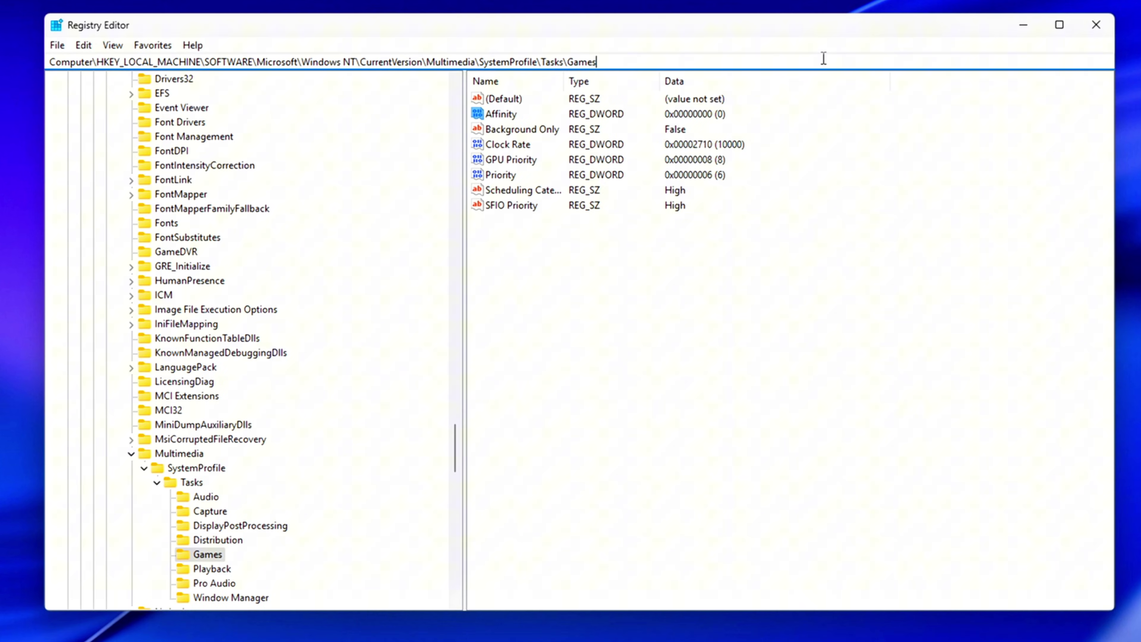
Jump to the Tasks\Playback key and confirm its Clock Rate is 10000 in decimal.
type("HKEY_LOCAL_MACHINE\\SOFTWARE\\Microsoft\\Windows NT\\CurrentVersion\\Multimedia\\SystemProfile\\Tasks\\Playback")
key("Return")
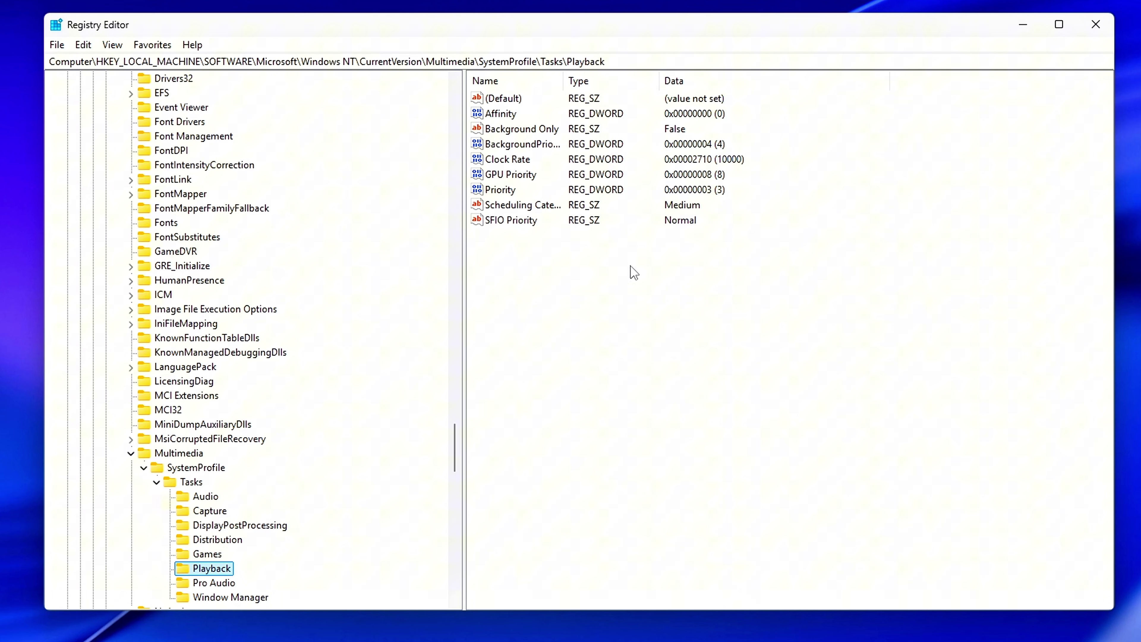
double_click(498, 163)
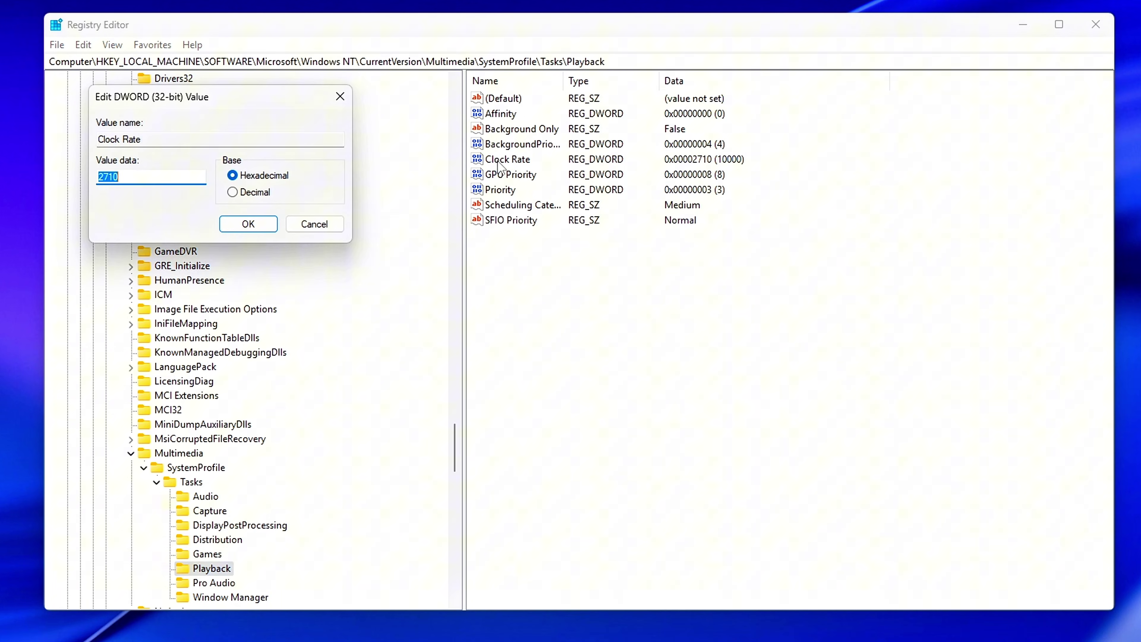
left_click_drag(297, 110, 788, 230)
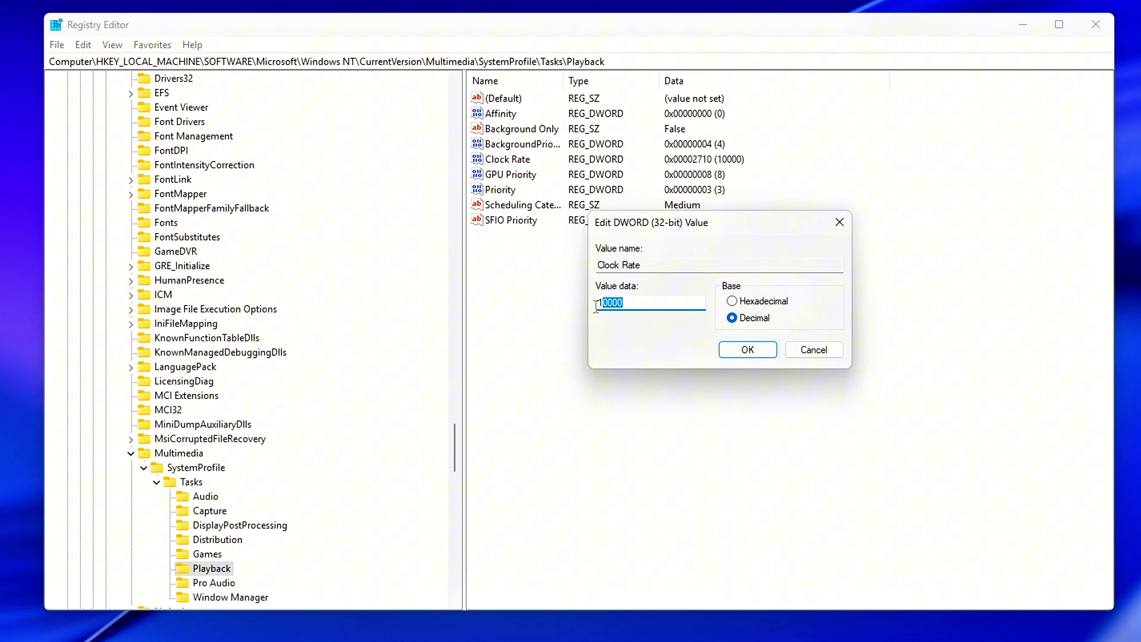
left_click(655, 306)
left_click(762, 358)
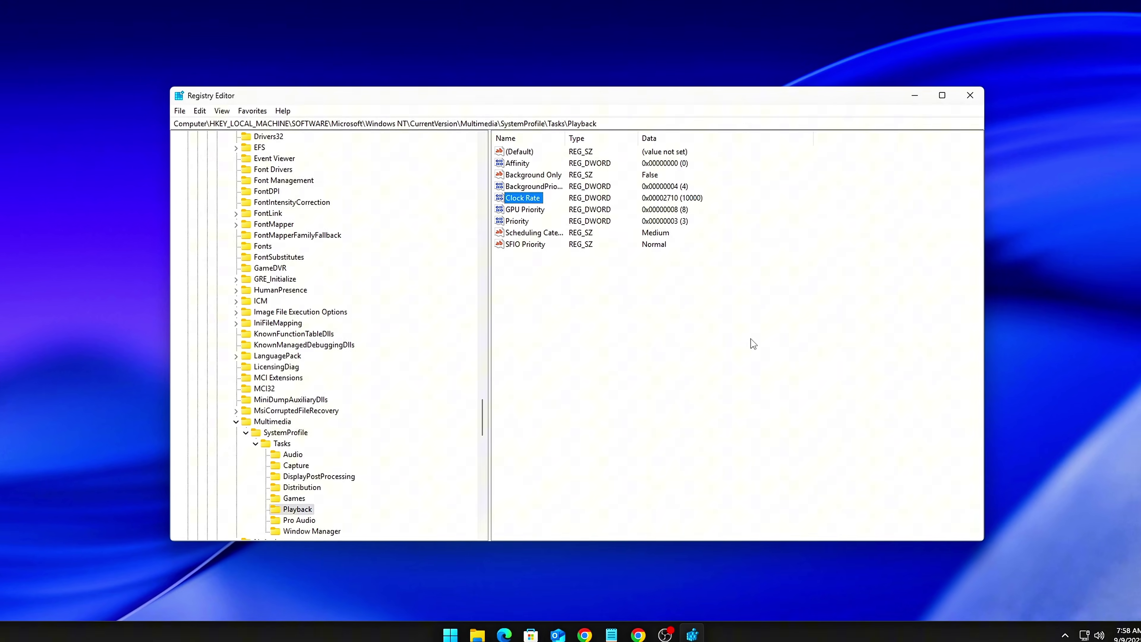
Launch Command Prompt as administrator from a Start search for cmd.
key("super")
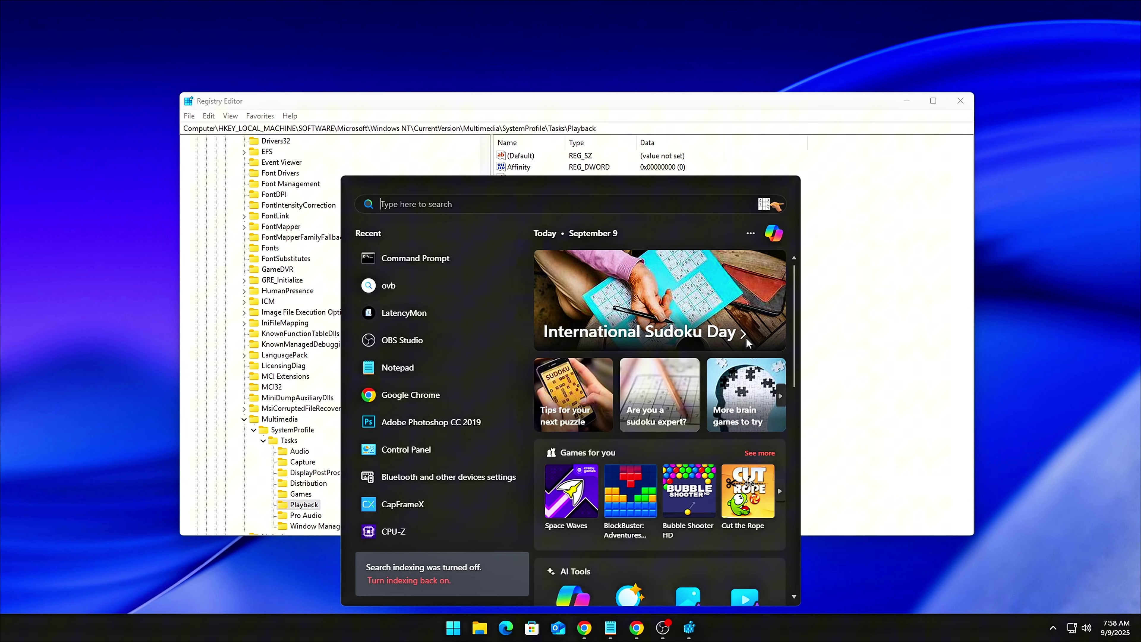
type("cm")
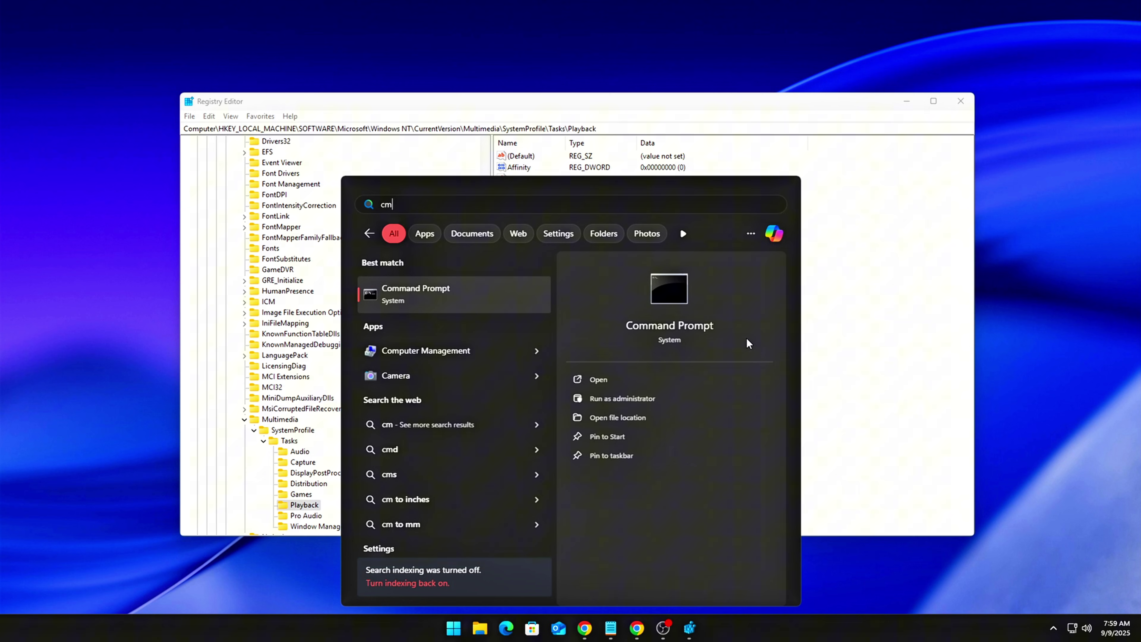
type("d")
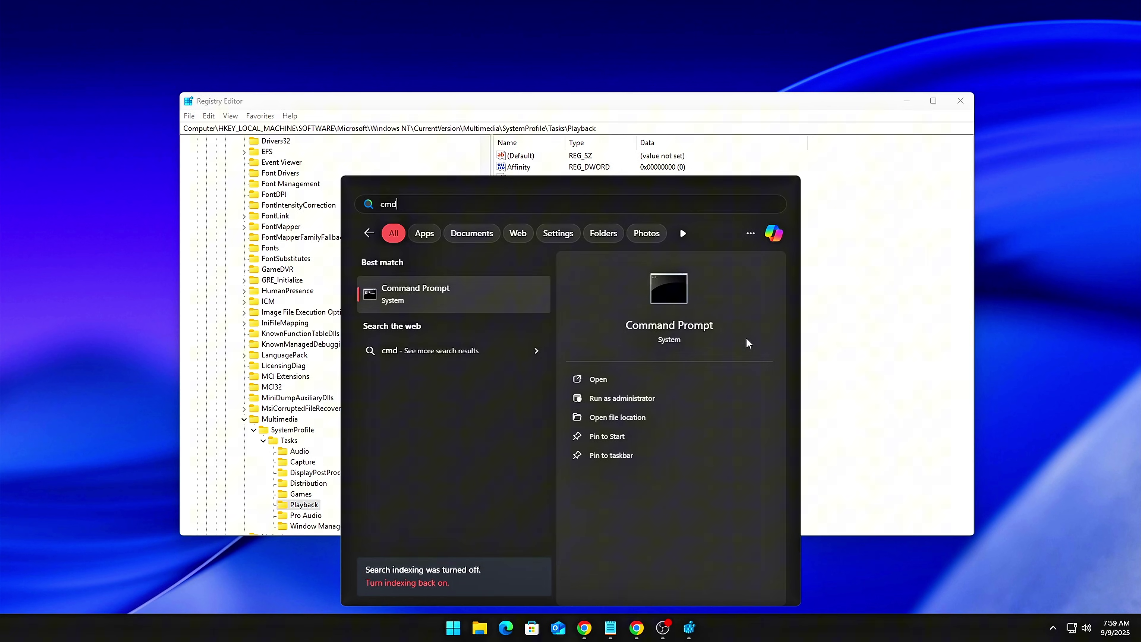
left_click(638, 399)
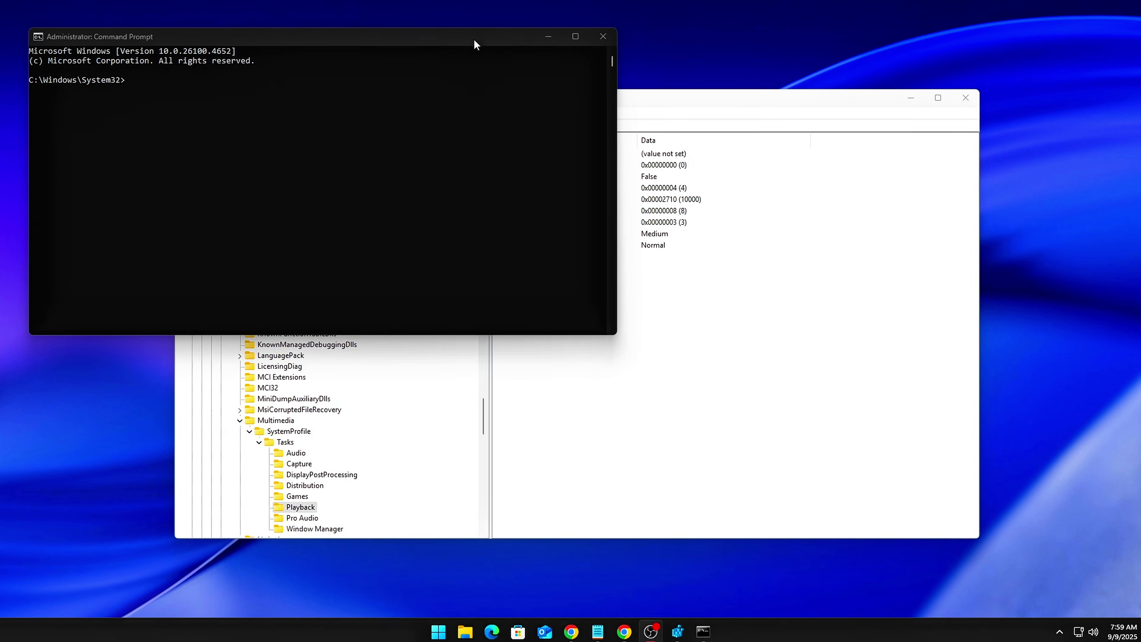
left_click_drag(474, 39, 755, 166)
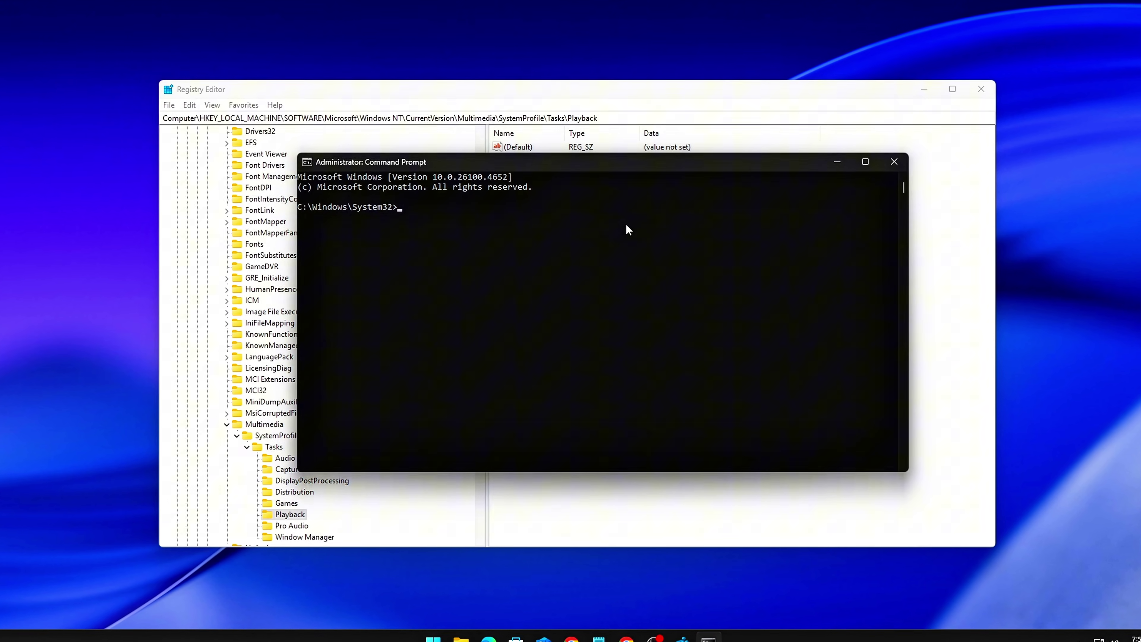
Run schtasks /create for the ForceTimerResolution logon task running timerres.exe -max as SYSTEM.
type("schtasks /create /tn \"ForceTimerResolution\" /tr \"cmd /c start /min timerres.exe -max\" /sc onlogon /ru SYSTEM")
key("Return")
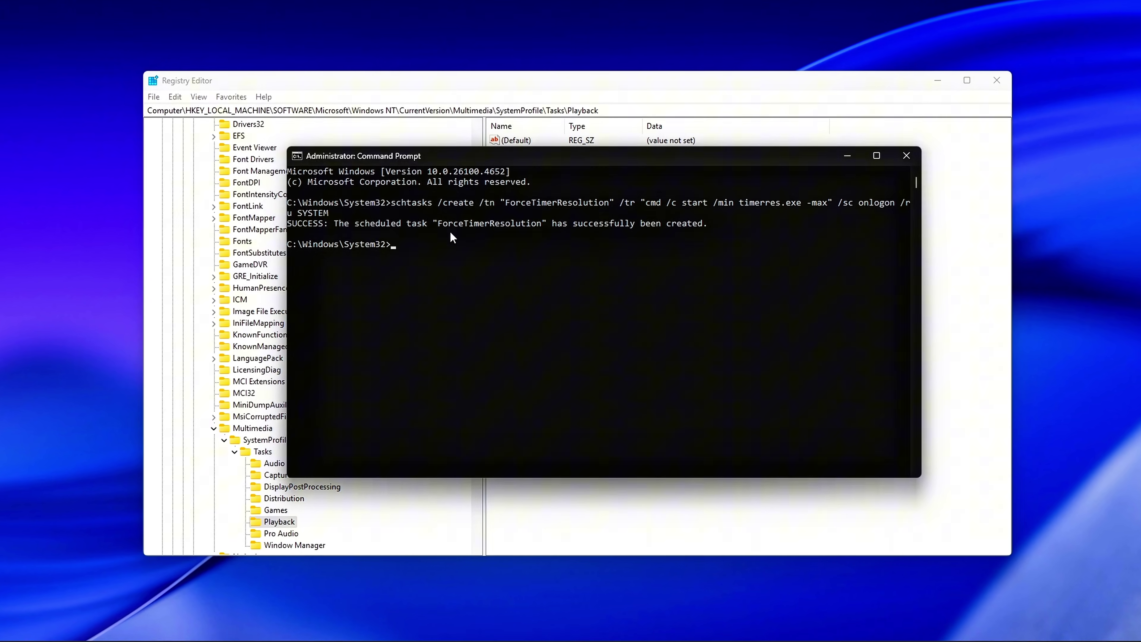
left_click_drag(435, 224, 541, 226)
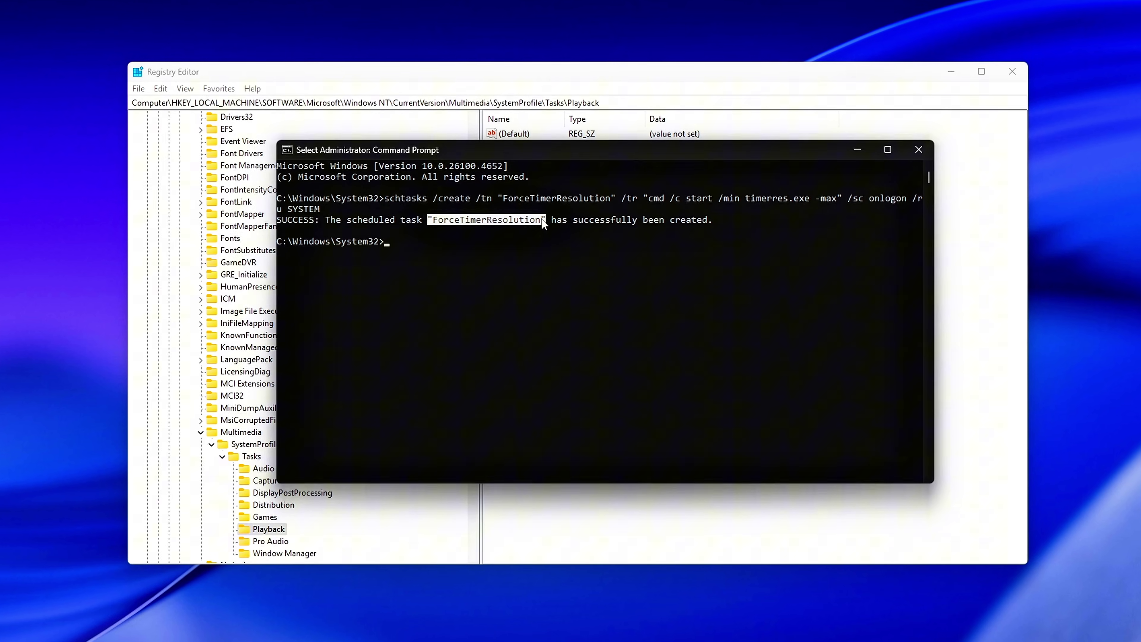
left_click_drag(638, 199, 849, 194)
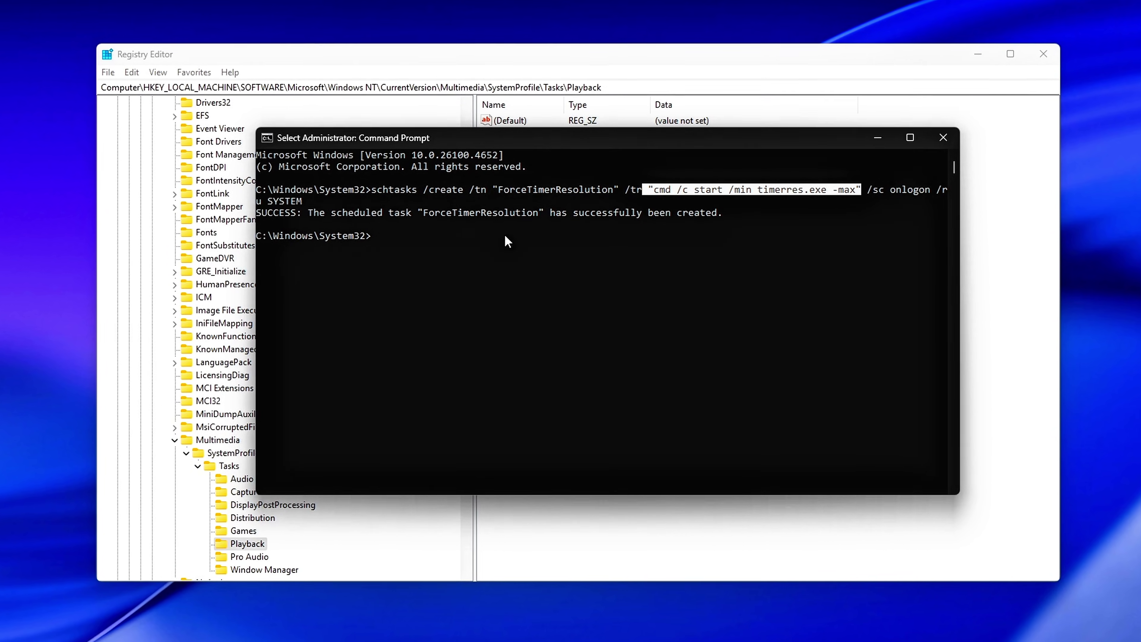
type("ccccl")
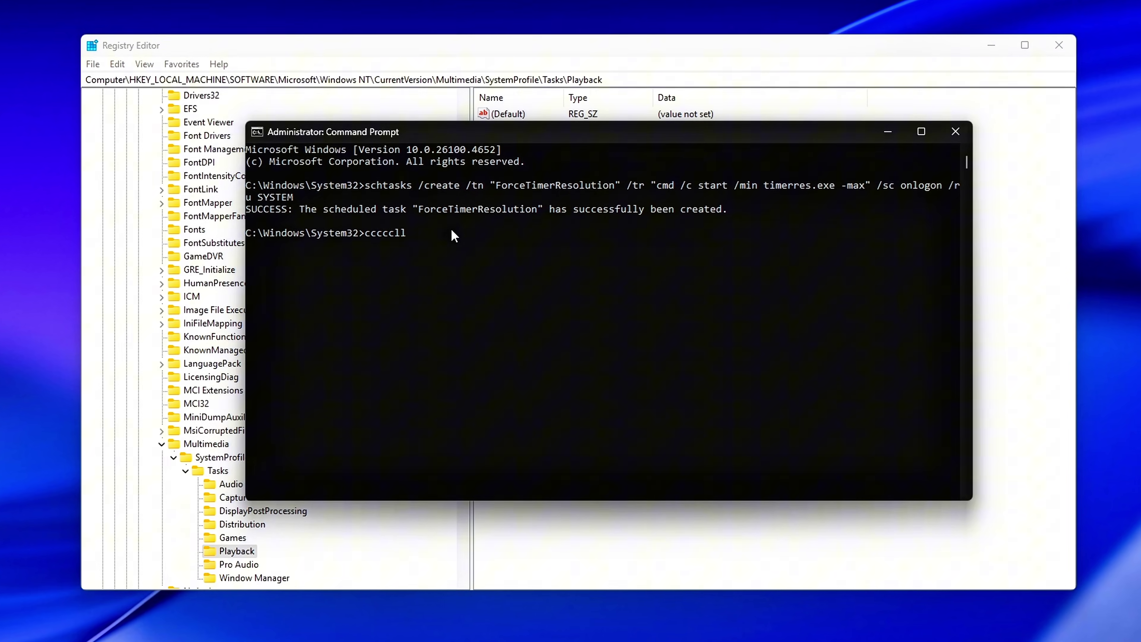
type("l")
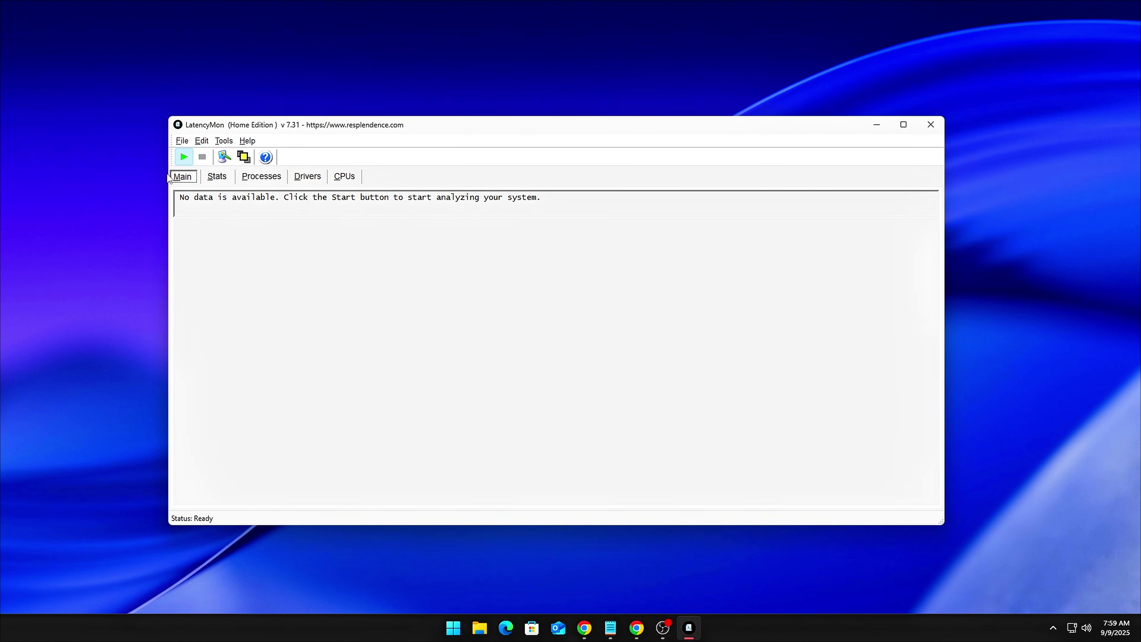
Start a LatencyMon latency analysis with the green Start button.
left_click(184, 157)
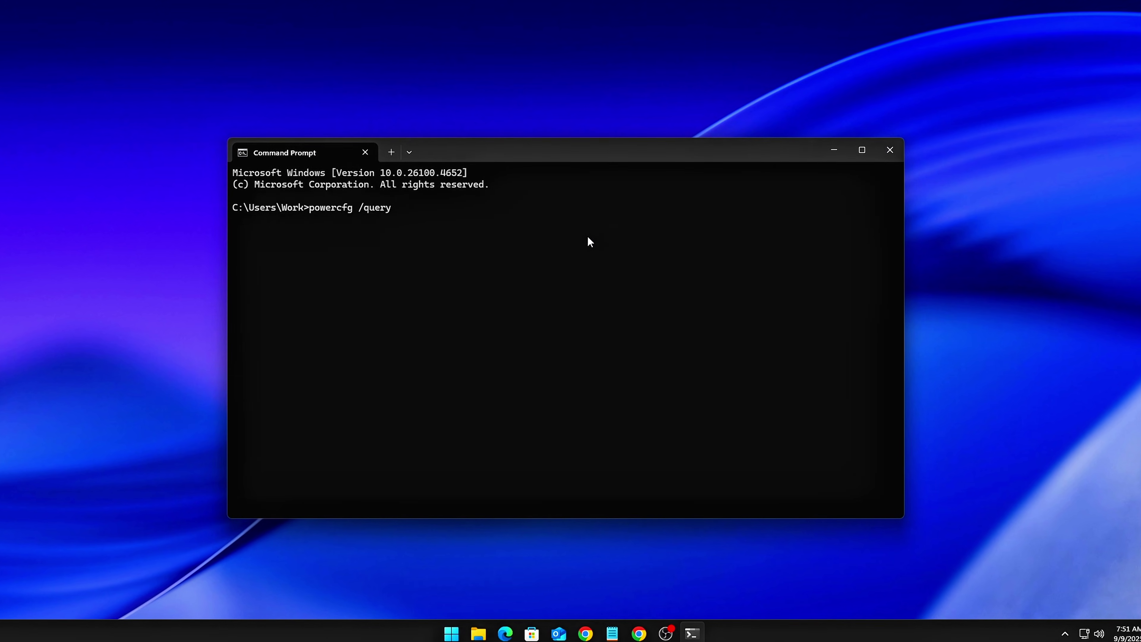
Run powercfg /query and scroll up through the power plan's AC and DC values.
key("Return")
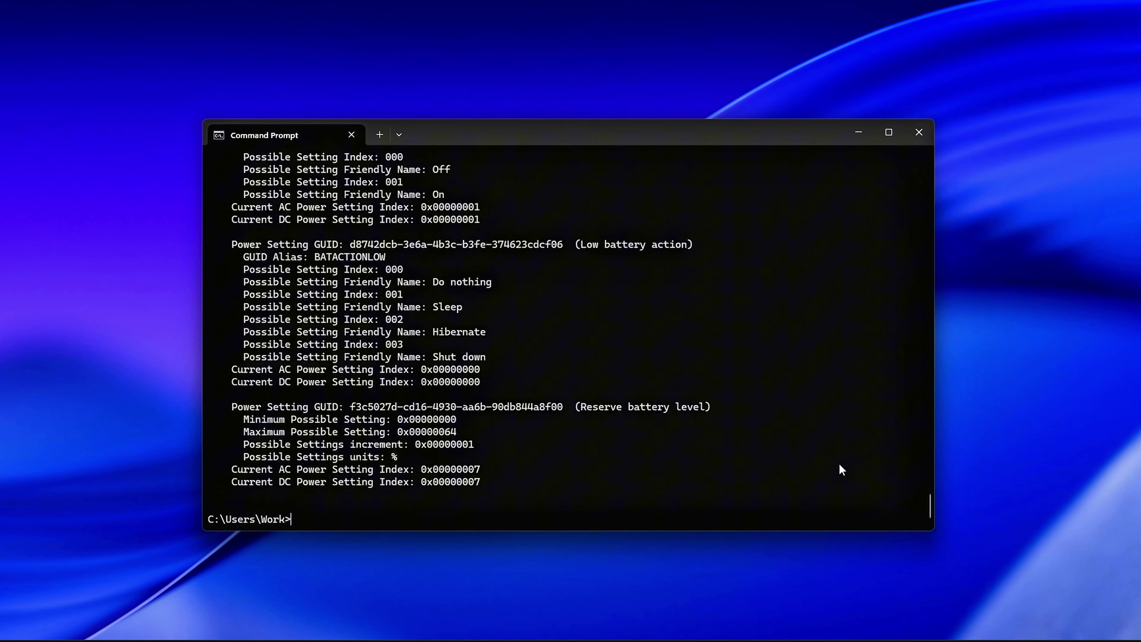
left_click_drag(937, 500, 984, 115)
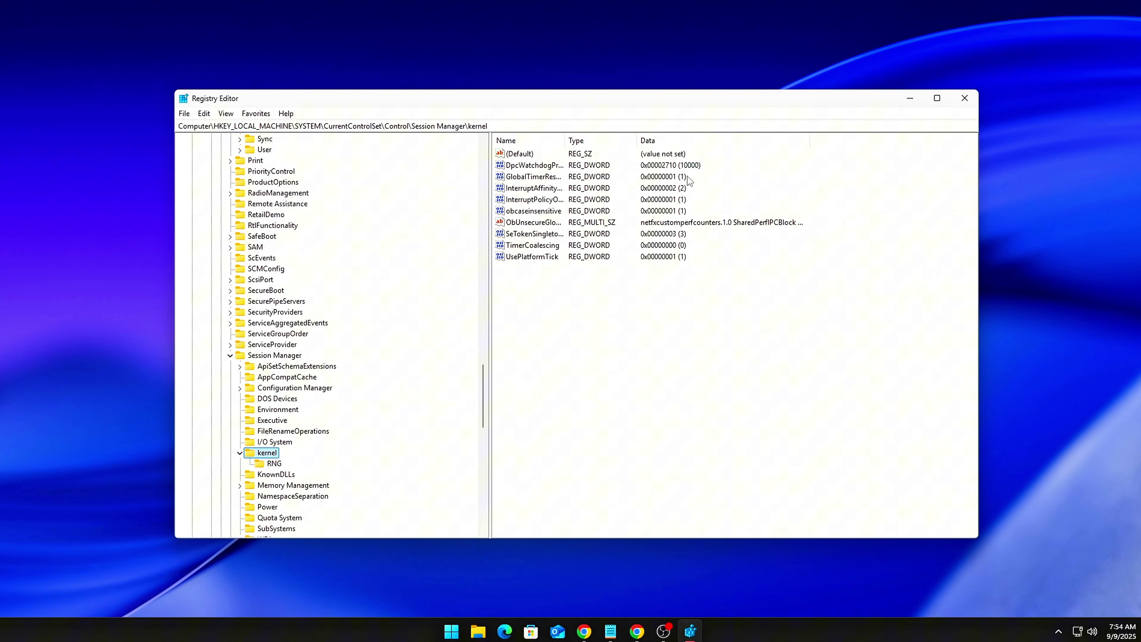
Add GlobalTimerResolutionRequests as a DWORD set to 1 under the kernel key, then open UsePlatformTick (1) for editing.
right_click(658, 315)
mouse_move(680, 323)
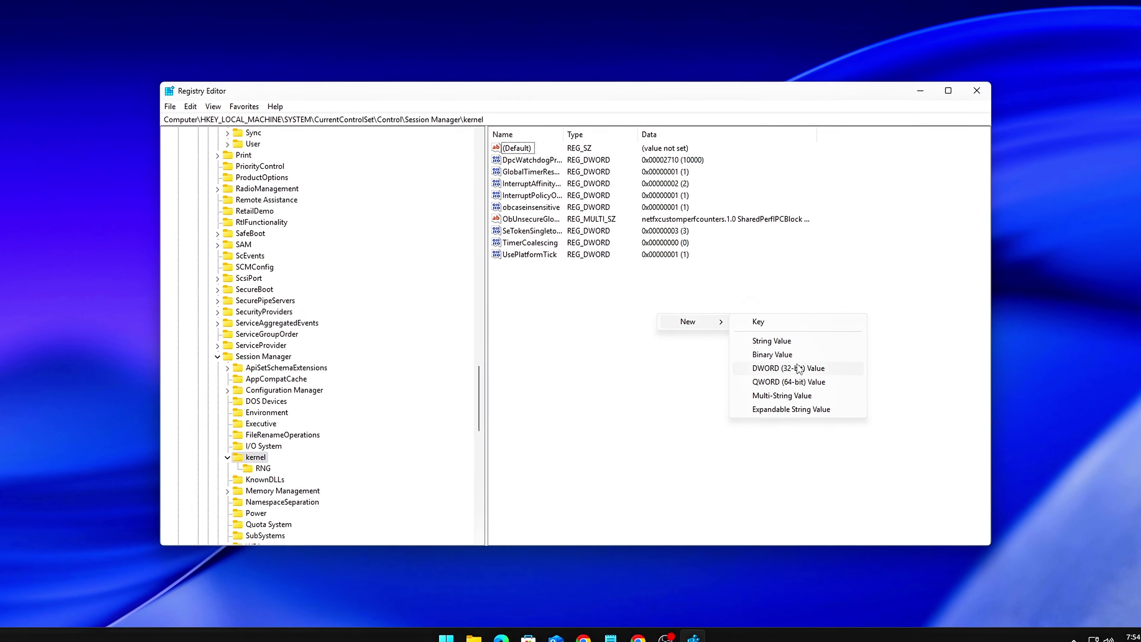
double_click(534, 175)
left_click_drag(346, 144, 667, 241)
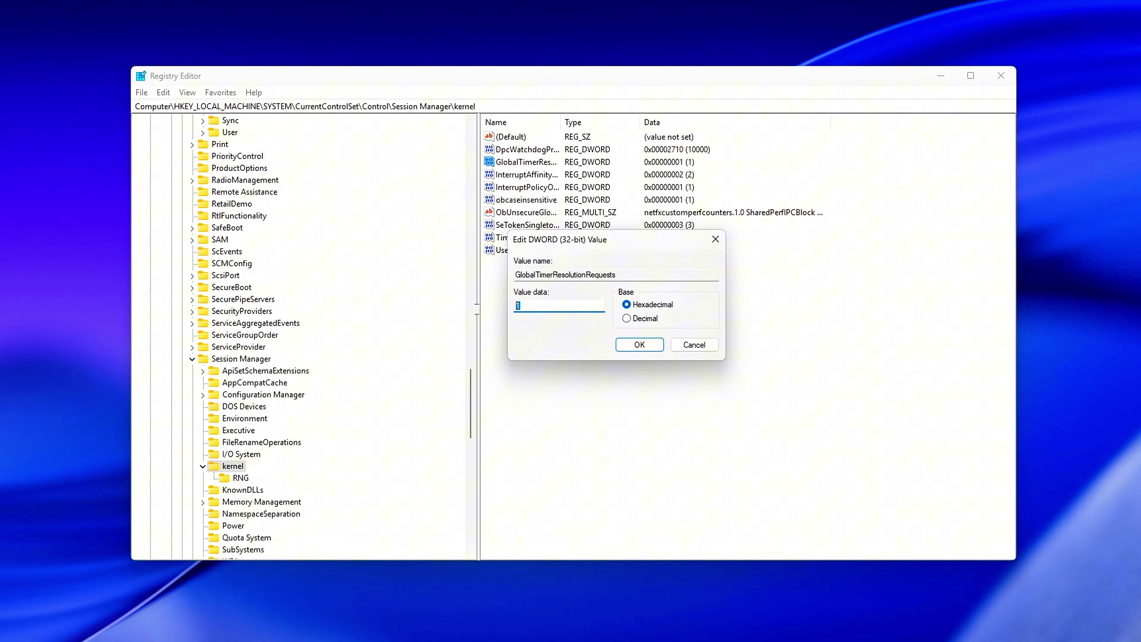
left_click(640, 345)
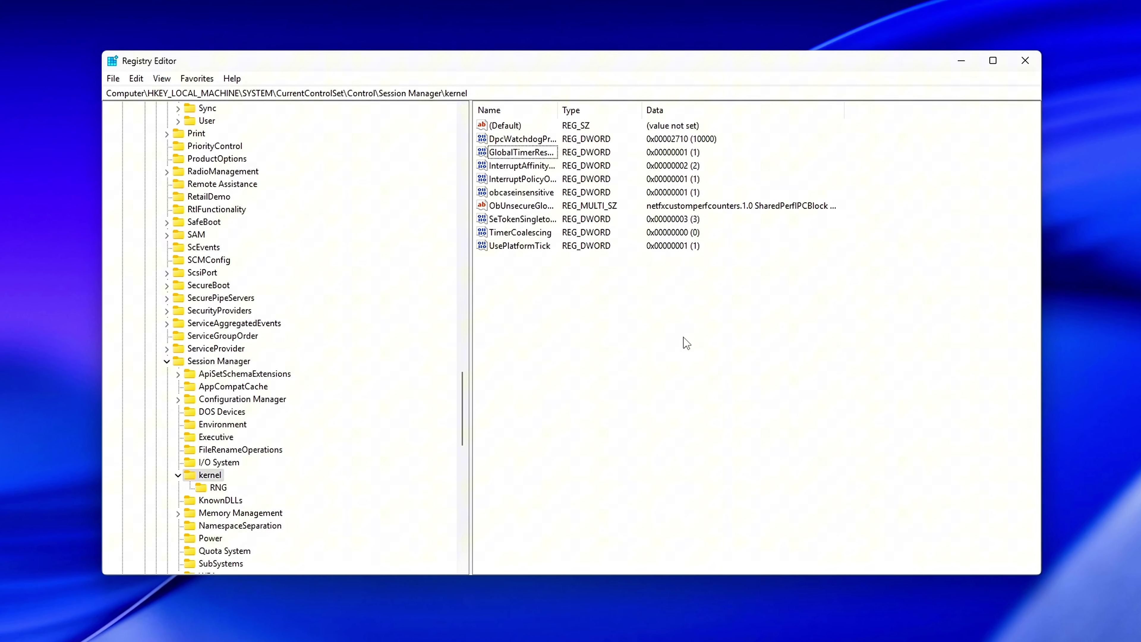
left_click(549, 270)
double_click(518, 245)
left_click_drag(288, 110, 688, 236)
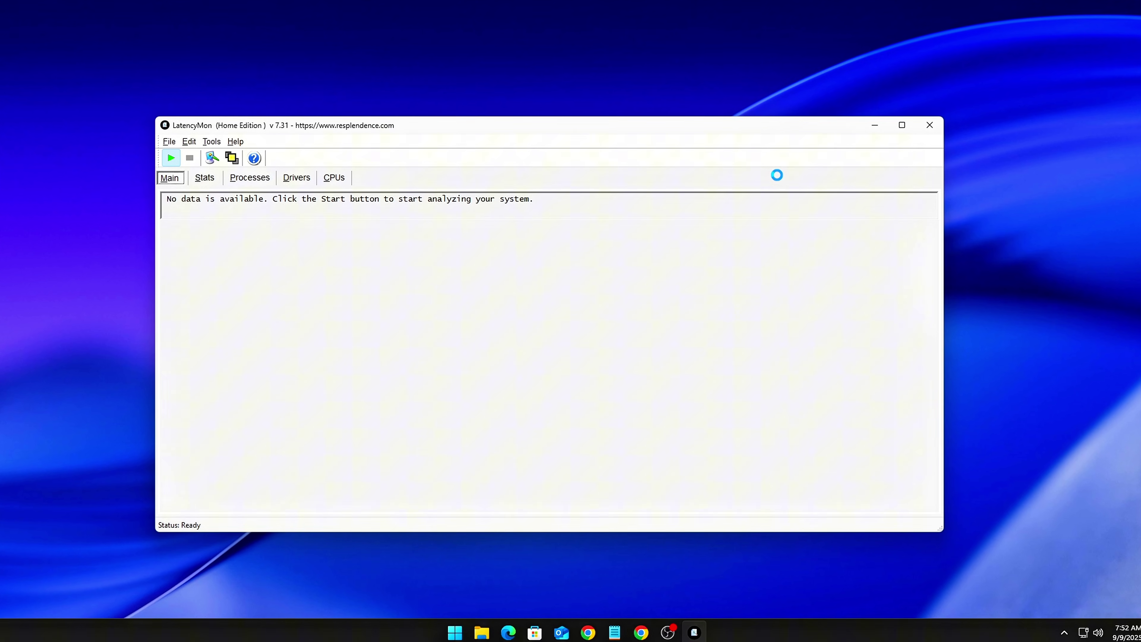
Start a fresh LatencyMon latency analysis with F5.
key("F5")
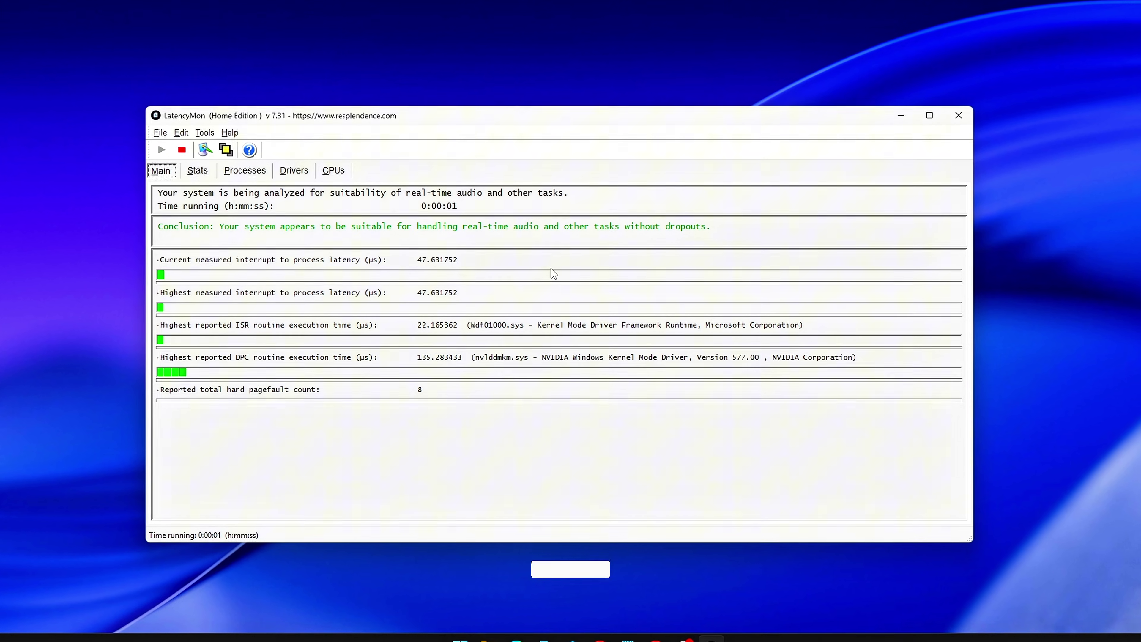